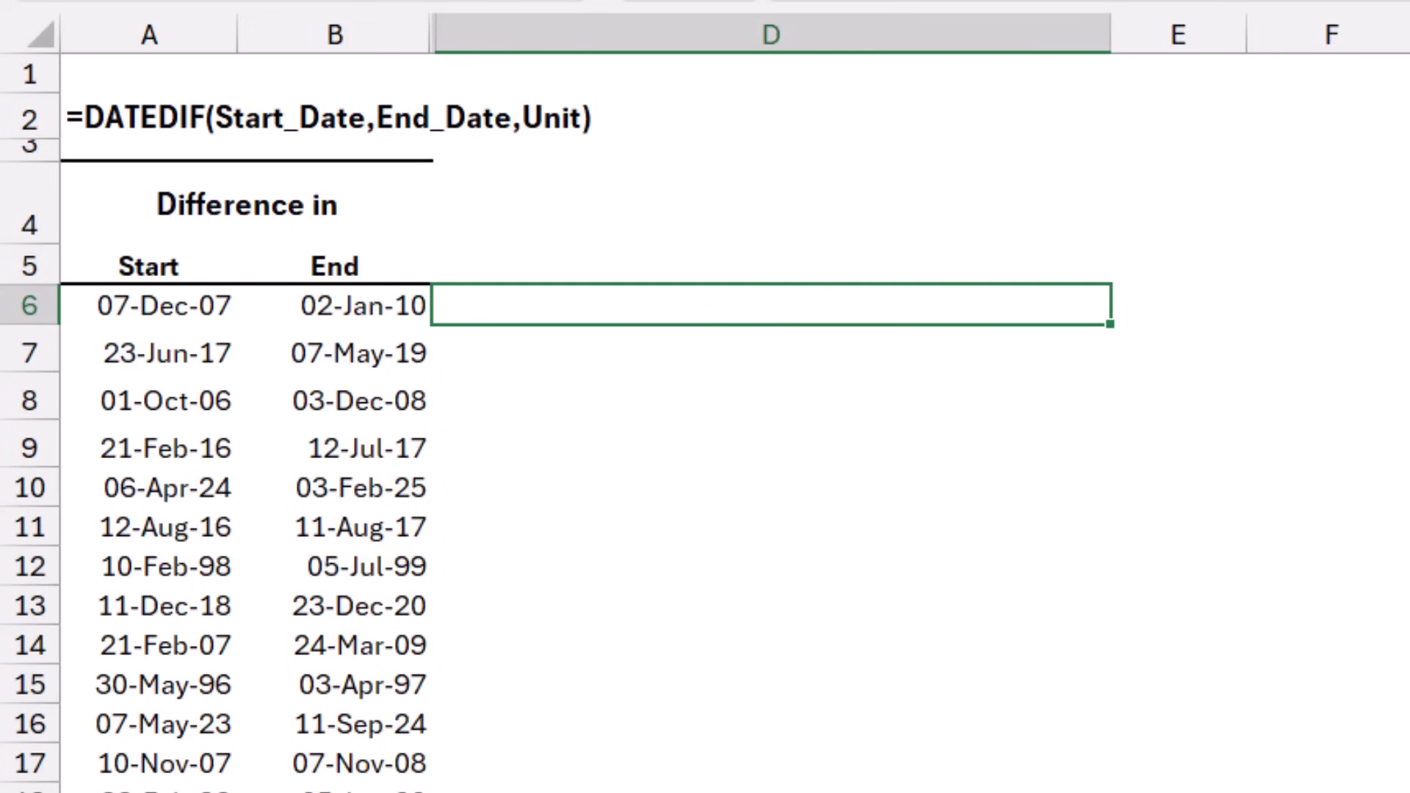
Begin a DATEDIF formula in cell D6 and read the function's help article on its arguments and unit codes
{"action": "type", "text": "=date"}
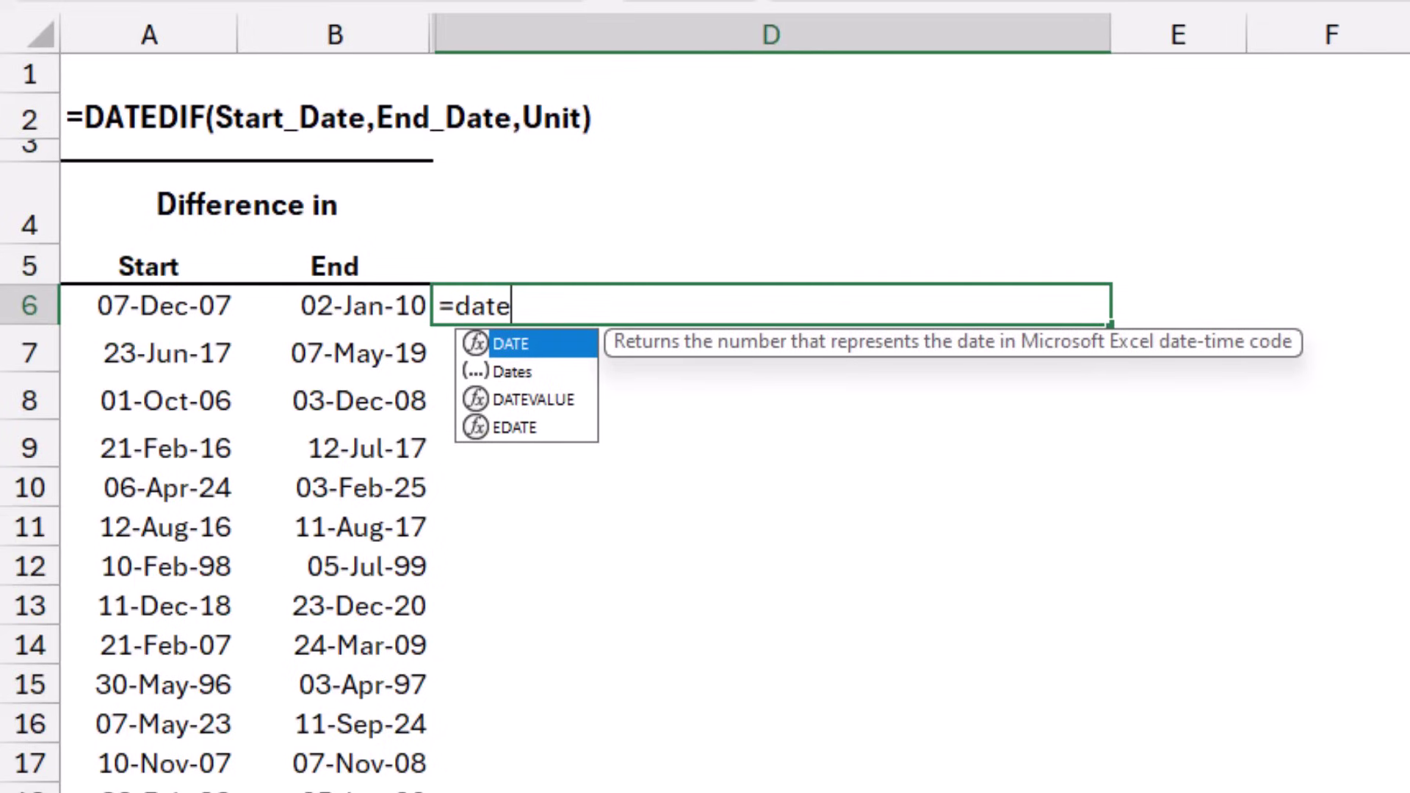
{"action": "type", "text": "dif"}
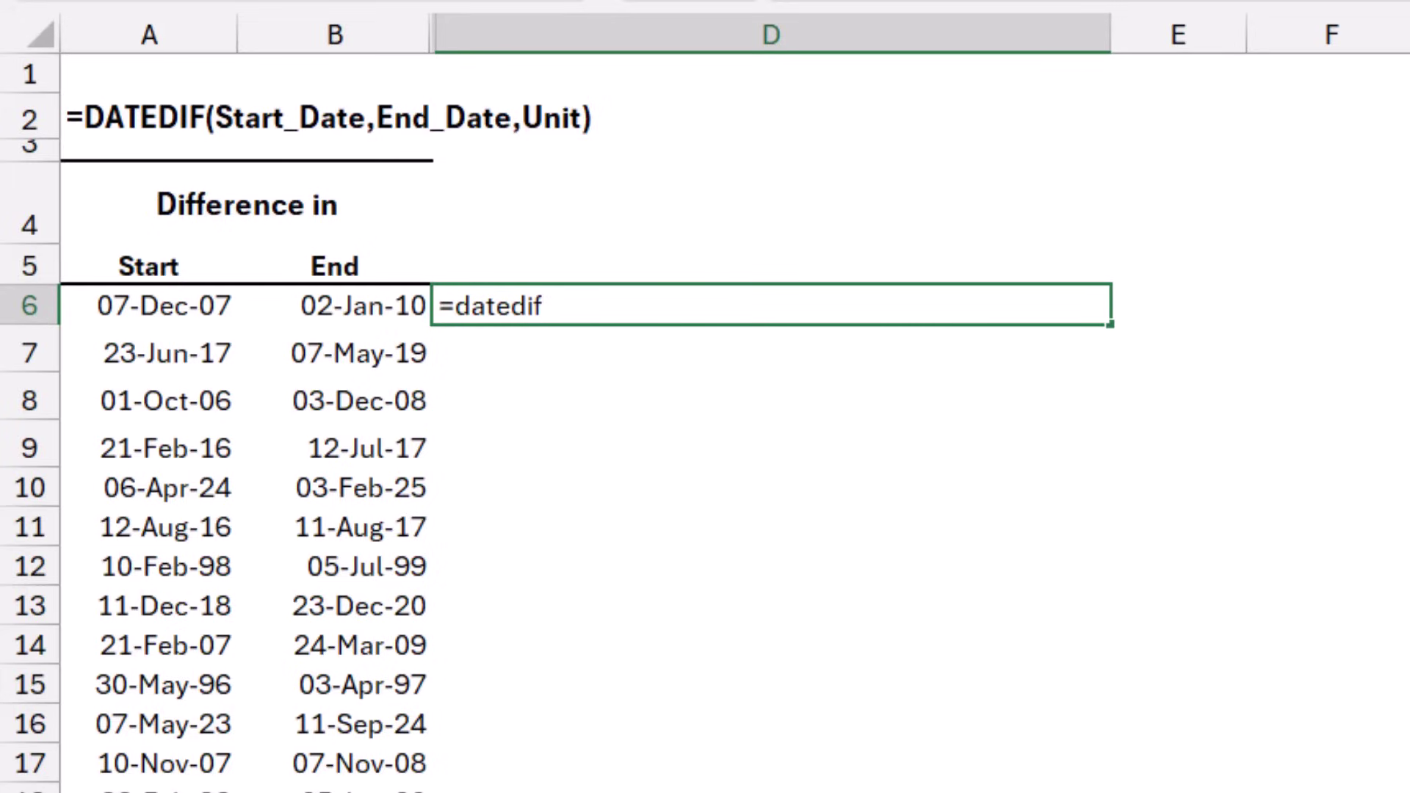
{"action": "type", "text": "("}
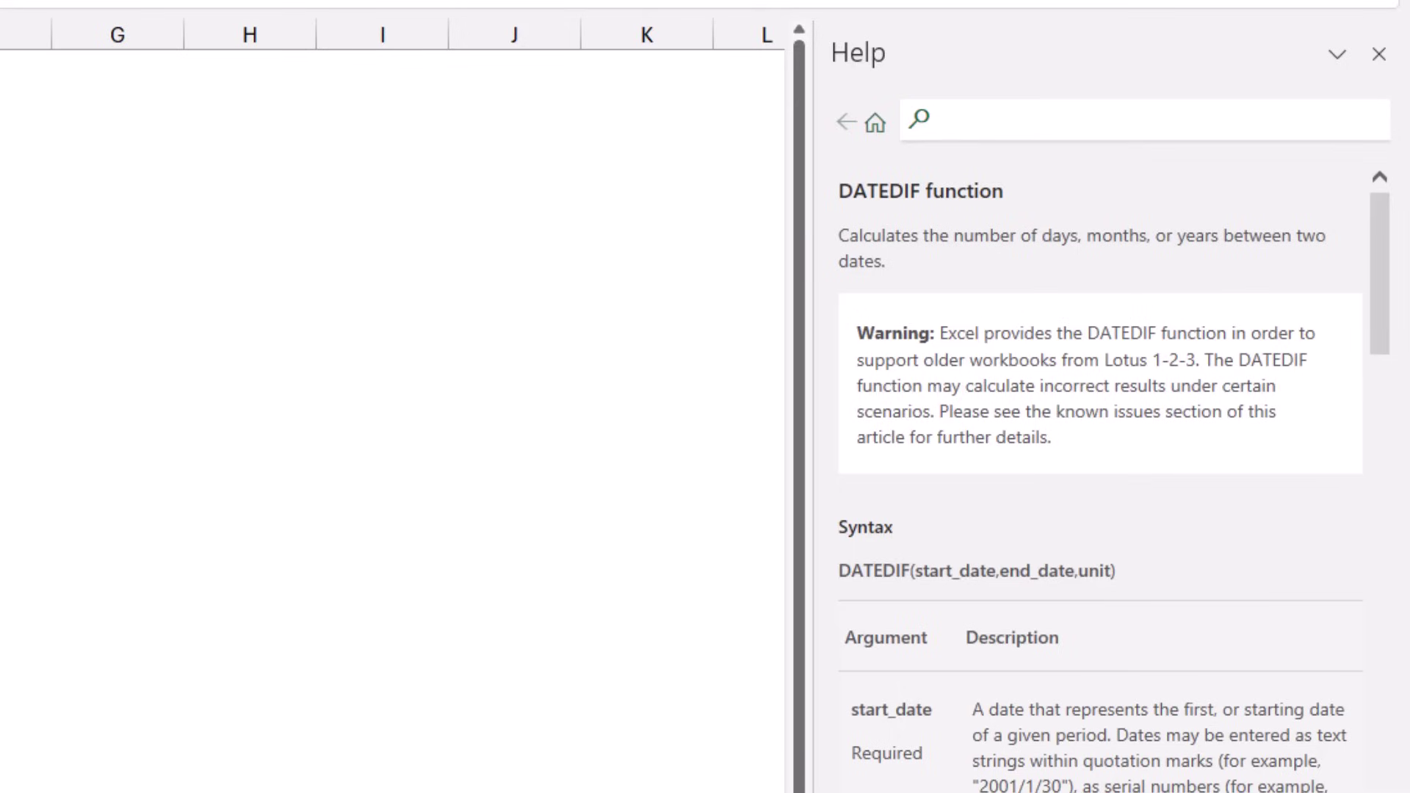
{"action": "scroll", "coordinate": [1101, 470], "scroll_direction": "down", "scroll_amount": 9}
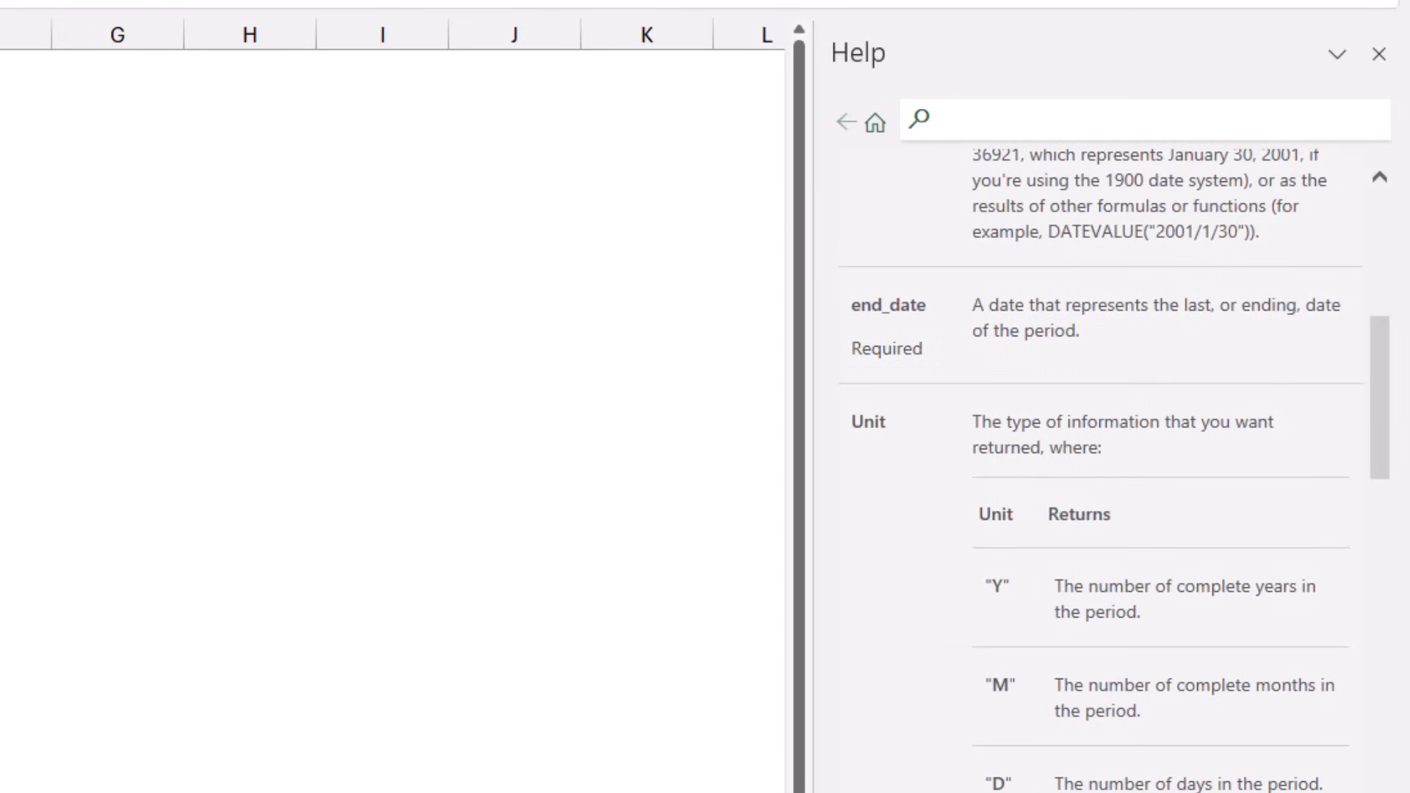
{"action": "scroll", "coordinate": [1101, 455], "scroll_direction": "down", "scroll_amount": 4}
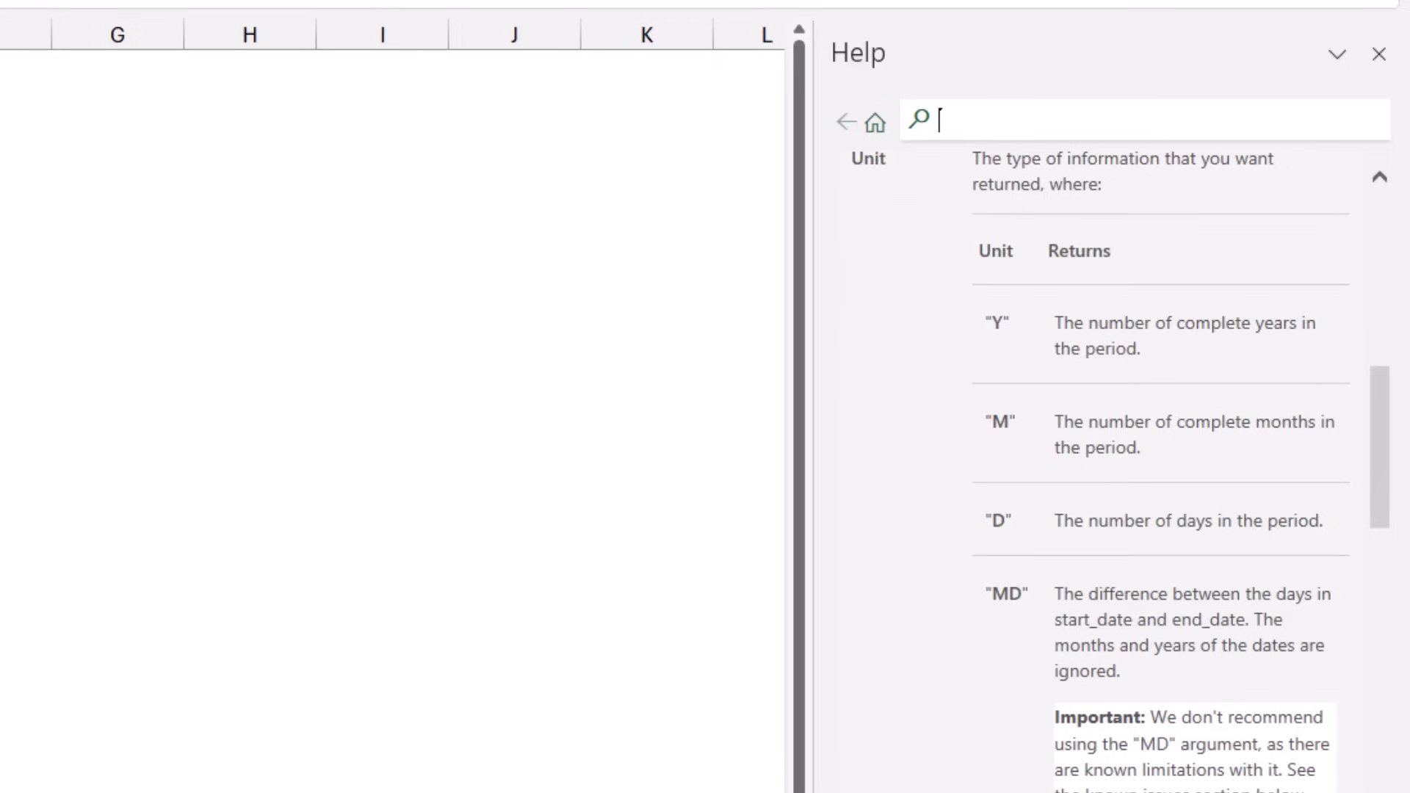
{"action": "scroll", "coordinate": [1120, 470], "scroll_direction": "down", "scroll_amount": 4}
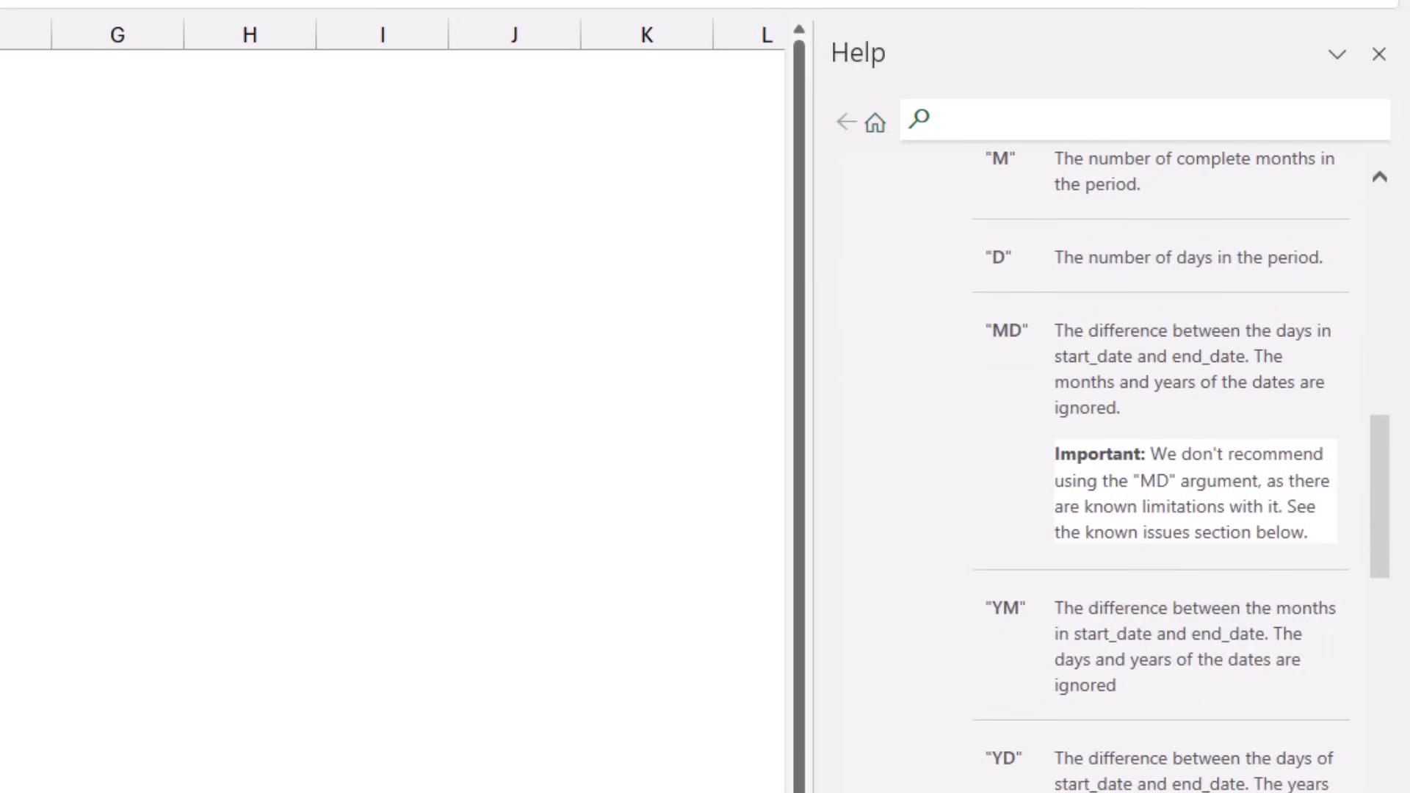
{"action": "scroll", "coordinate": [1120, 470], "scroll_direction": "up", "scroll_amount": 10}
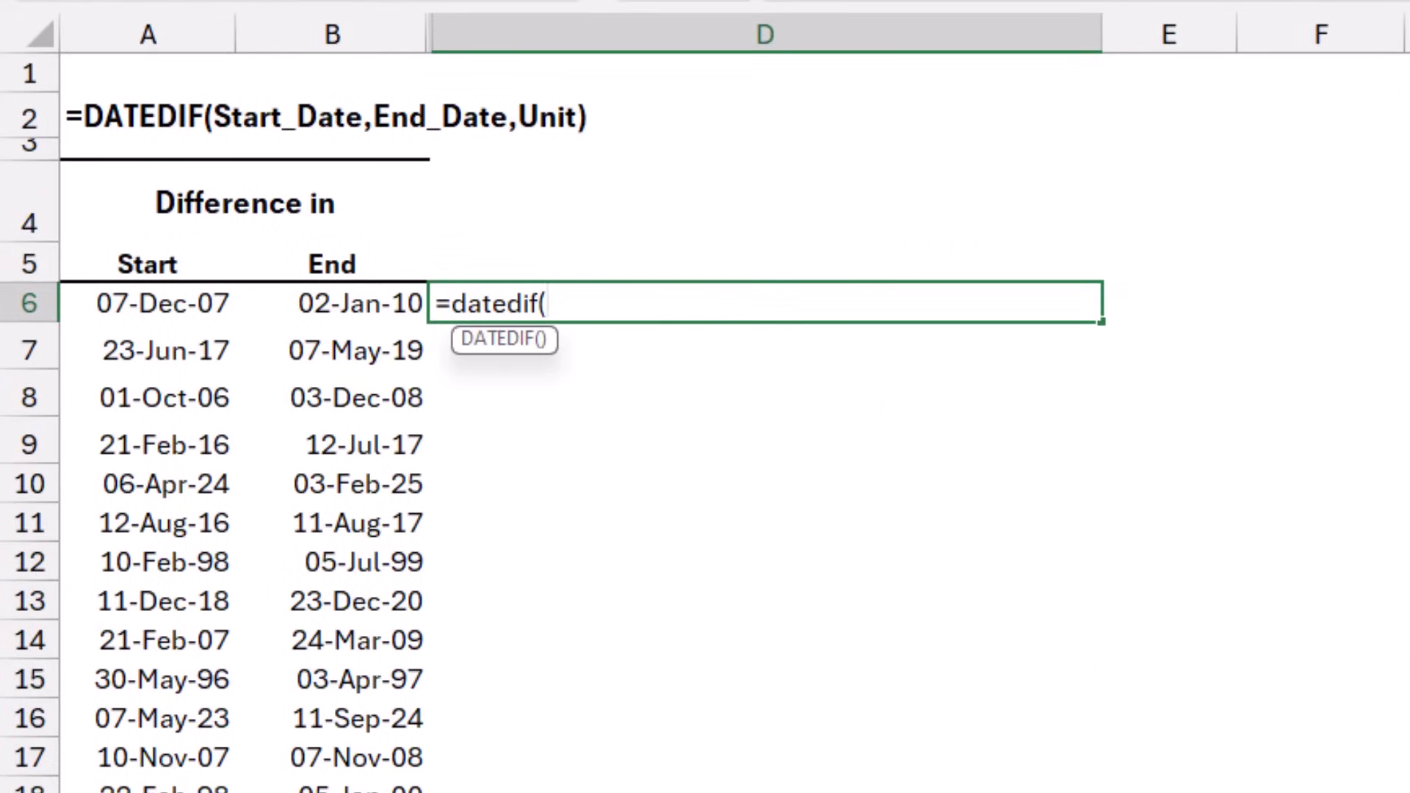
Complete the DATEDIF formula in D6 with start date A6, end date B6 and unit "Y"
{"action": "left_click", "coordinate": [148, 303]}
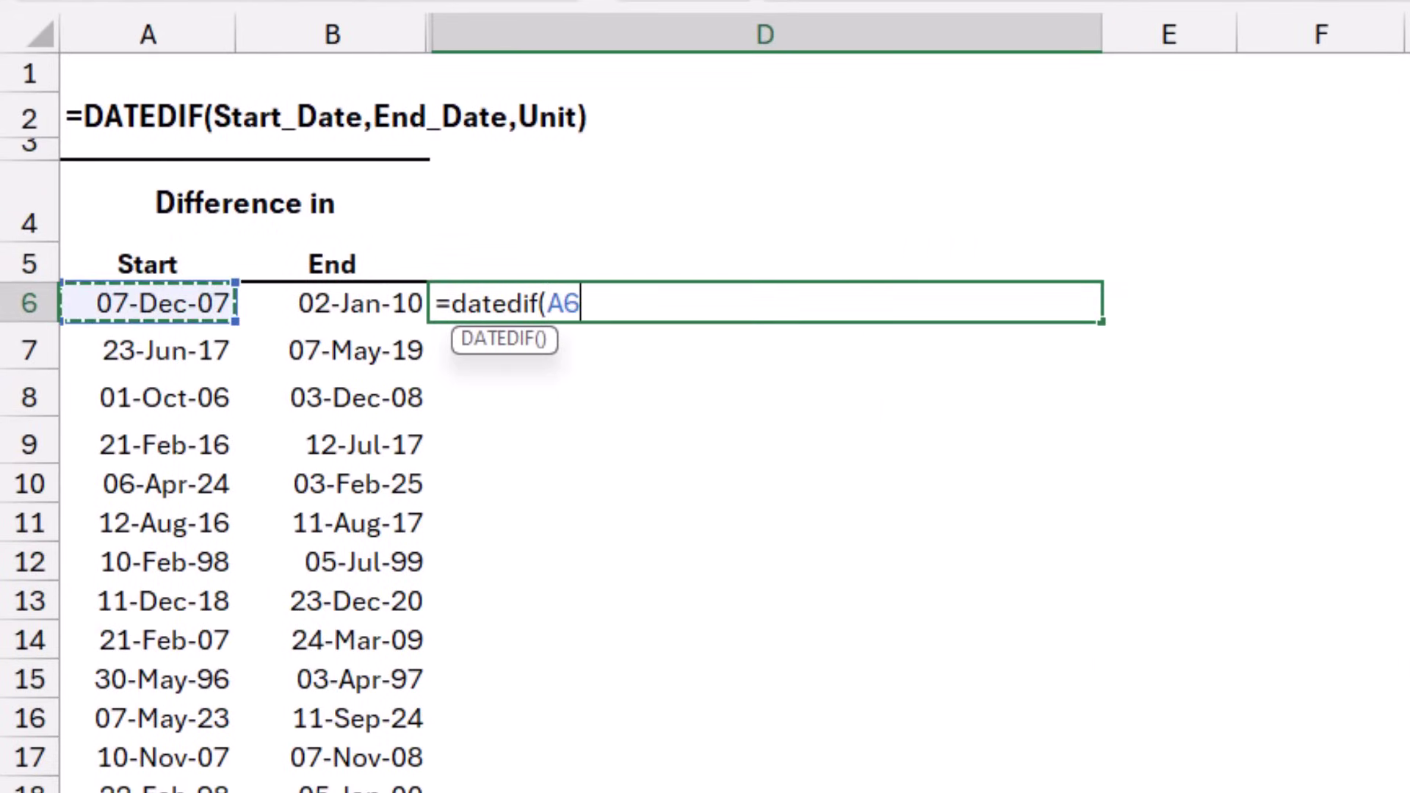
{"action": "type", "text": ","}
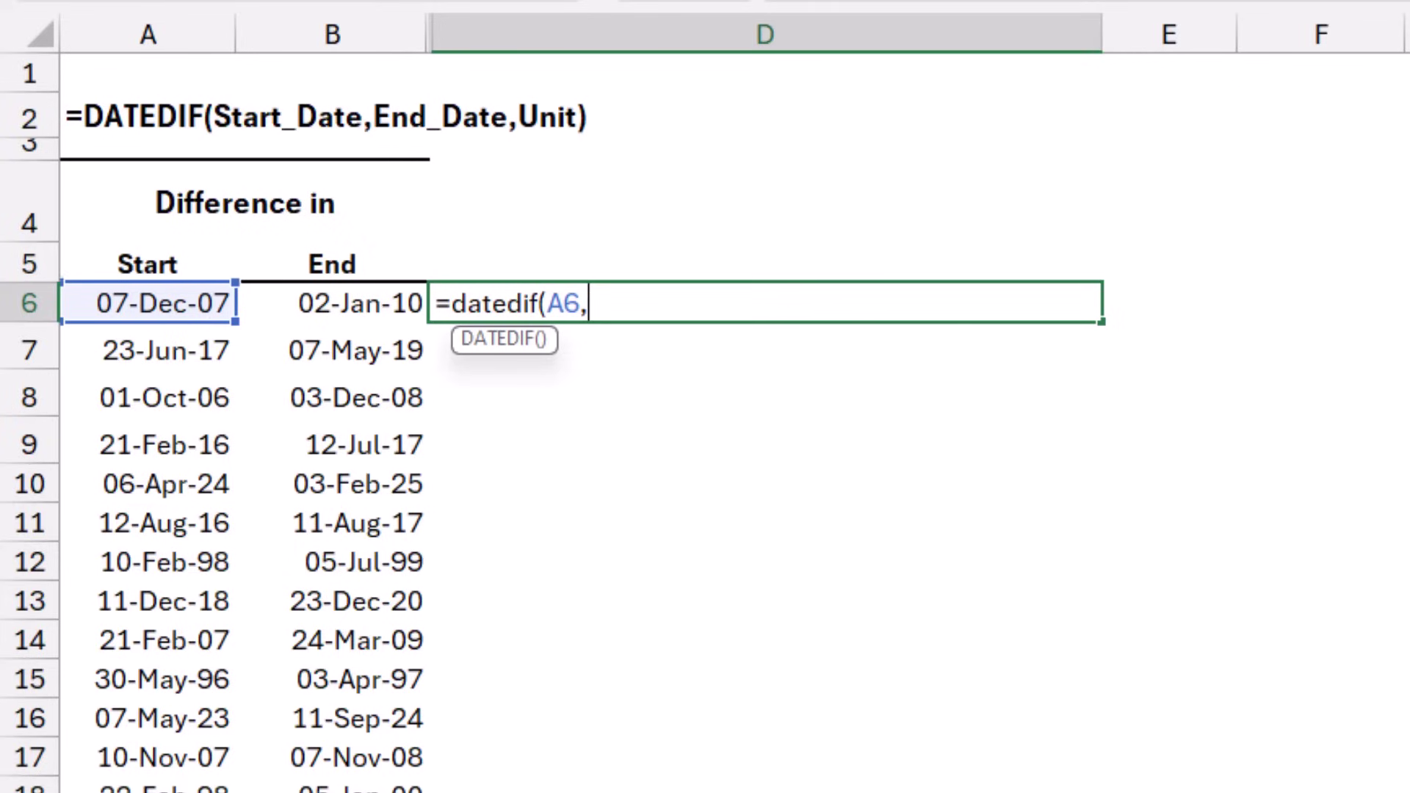
{"action": "left_click", "coordinate": [332, 303]}
{"action": "type", "text": ","}
{"action": "type", "text": "\"Y\""}
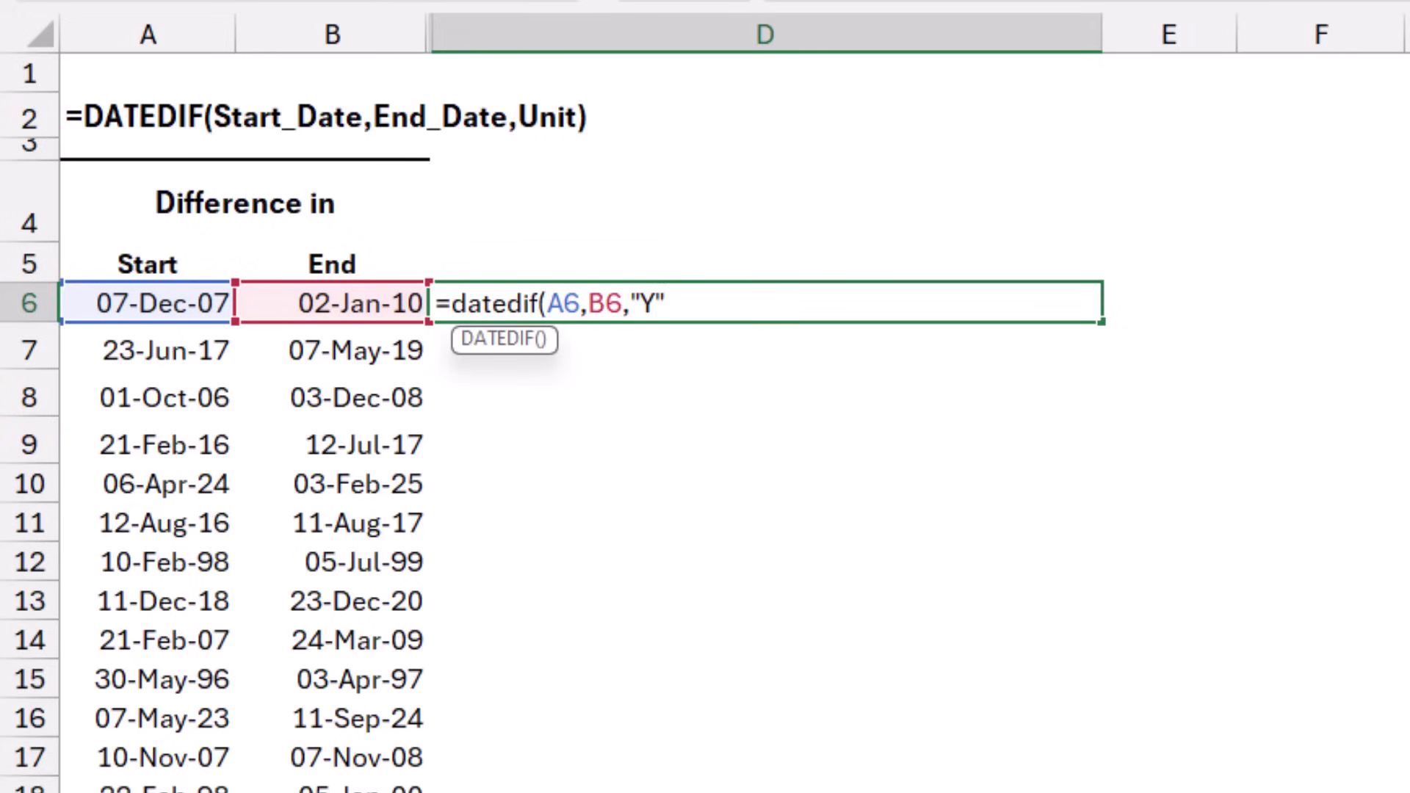
{"action": "type", "text": ")"}
{"action": "key", "text": "Return"}
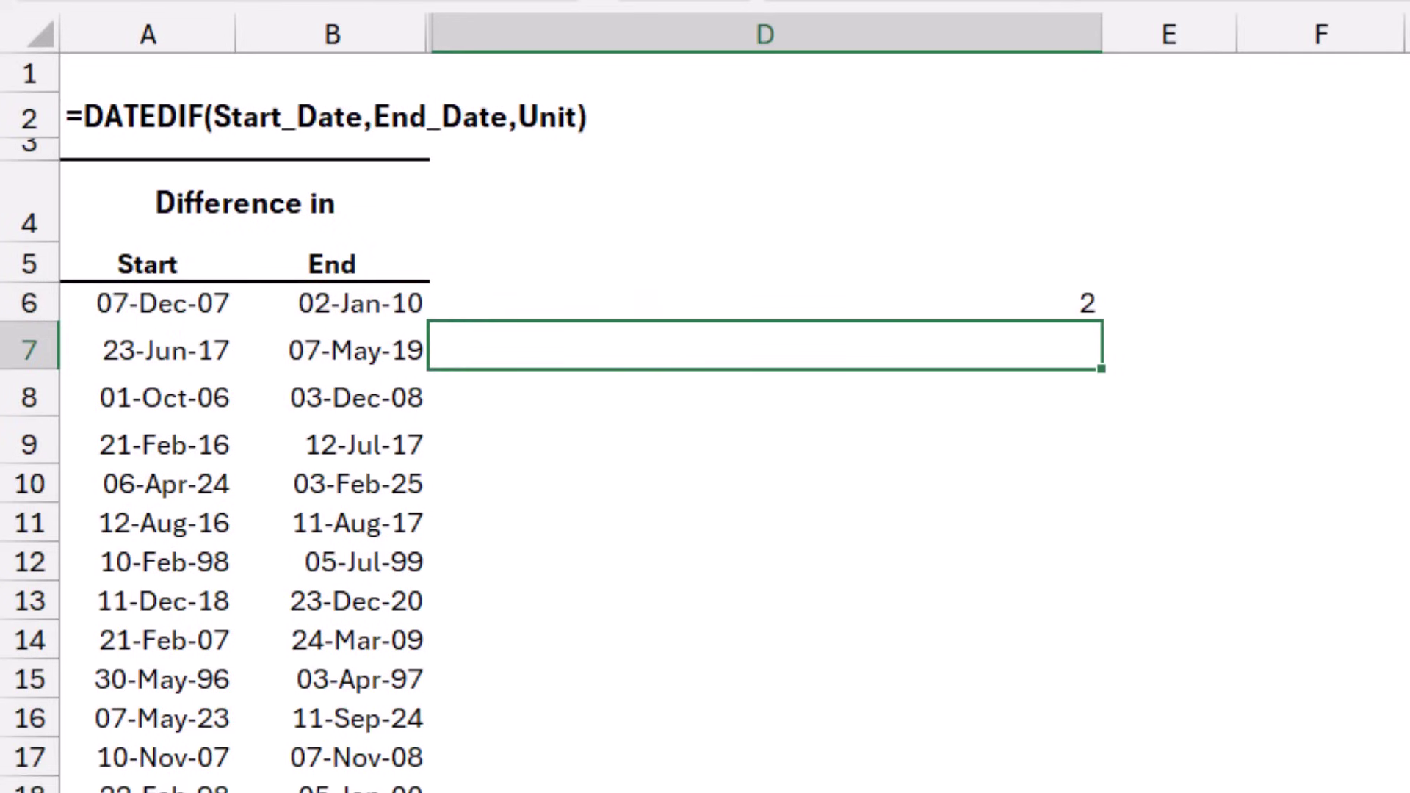
Clear the formula from D6 and unhide column C
{"action": "key", "text": "Up"}
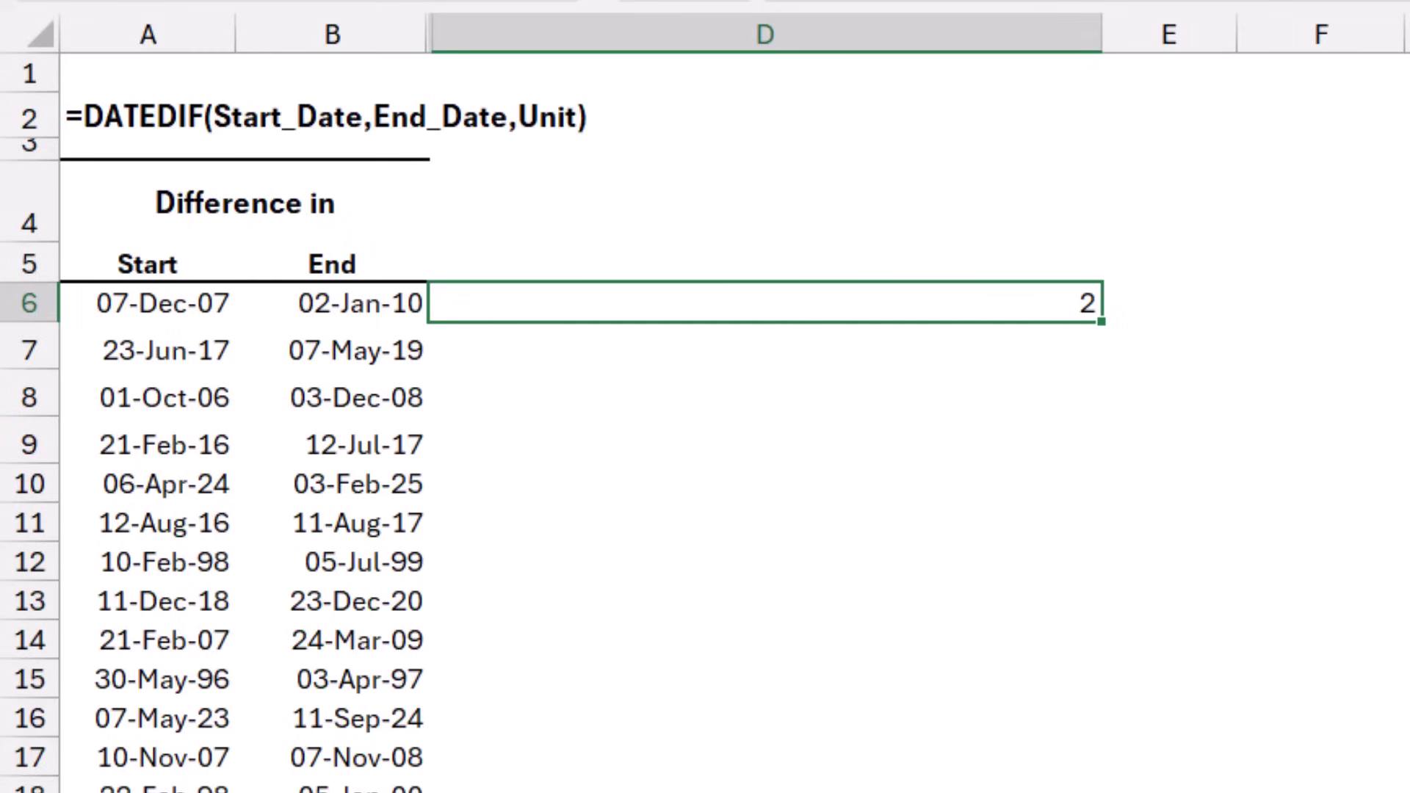
{"action": "key", "text": "Delete"}
{"action": "left_click_drag", "start_coordinate": [332, 34], "coordinate": [1087, 33]}
{"action": "right_click", "coordinate": [458, 37]}
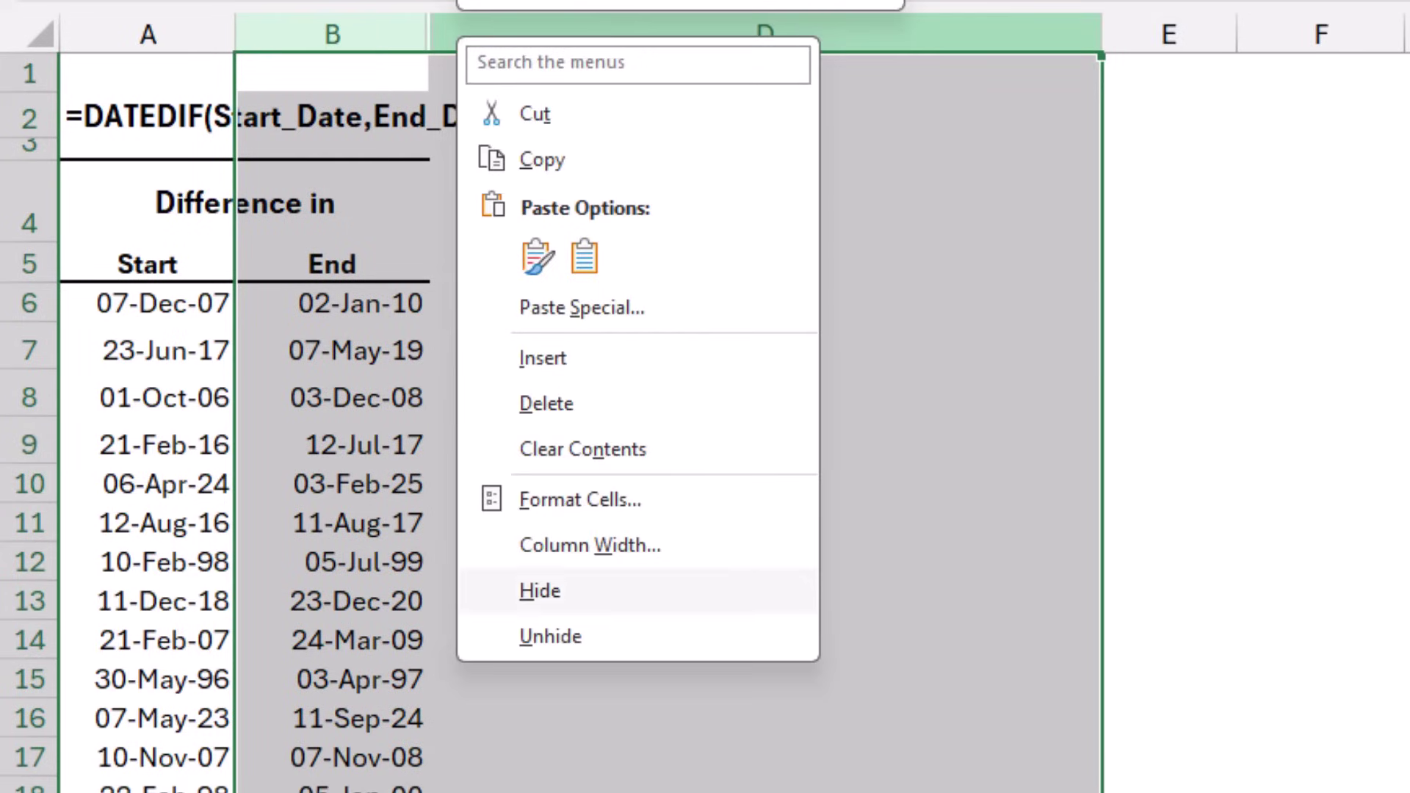
{"action": "left_click", "coordinate": [550, 637]}
{"action": "left_click", "coordinate": [525, 302]}
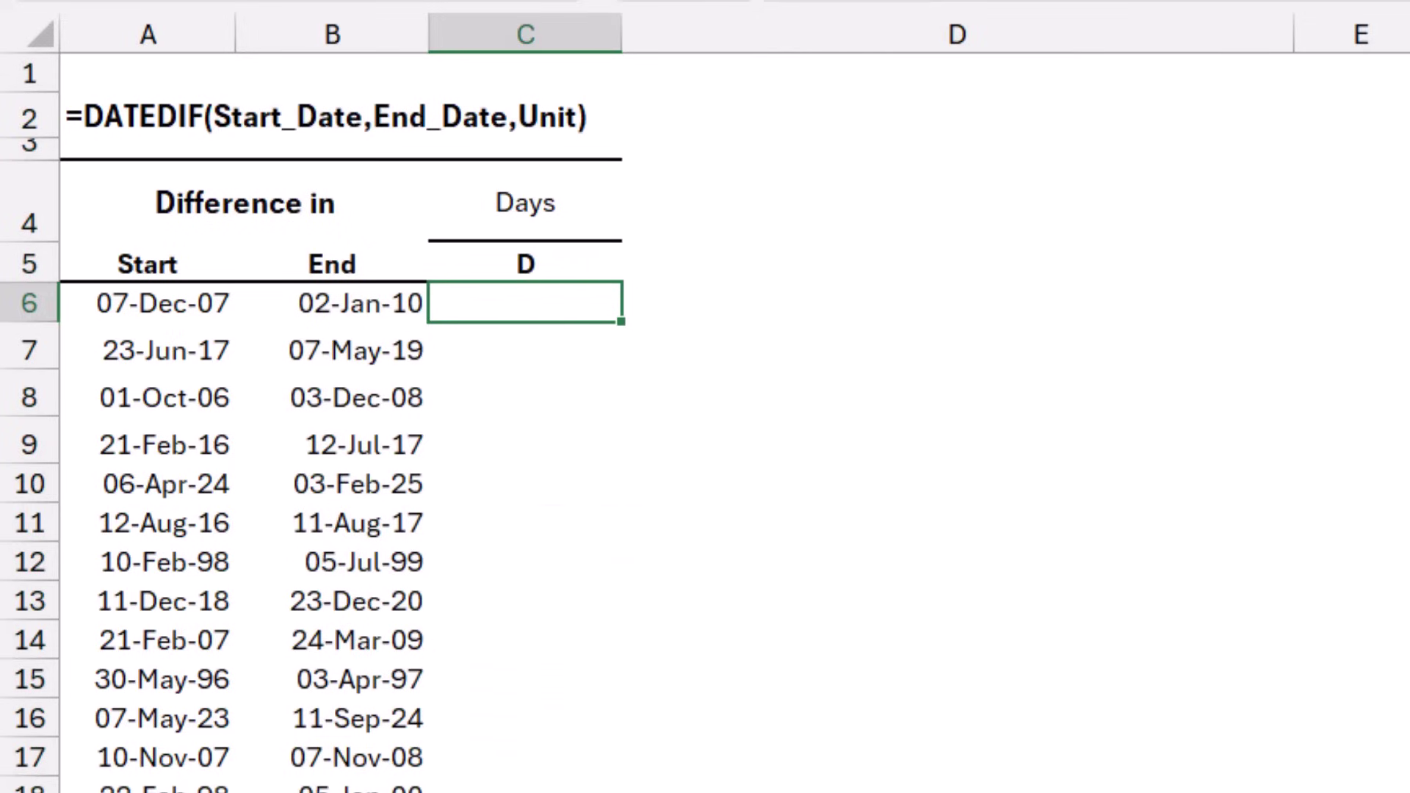
Choose Y as the unit code in cell C5
{"action": "left_click", "coordinate": [525, 263]}
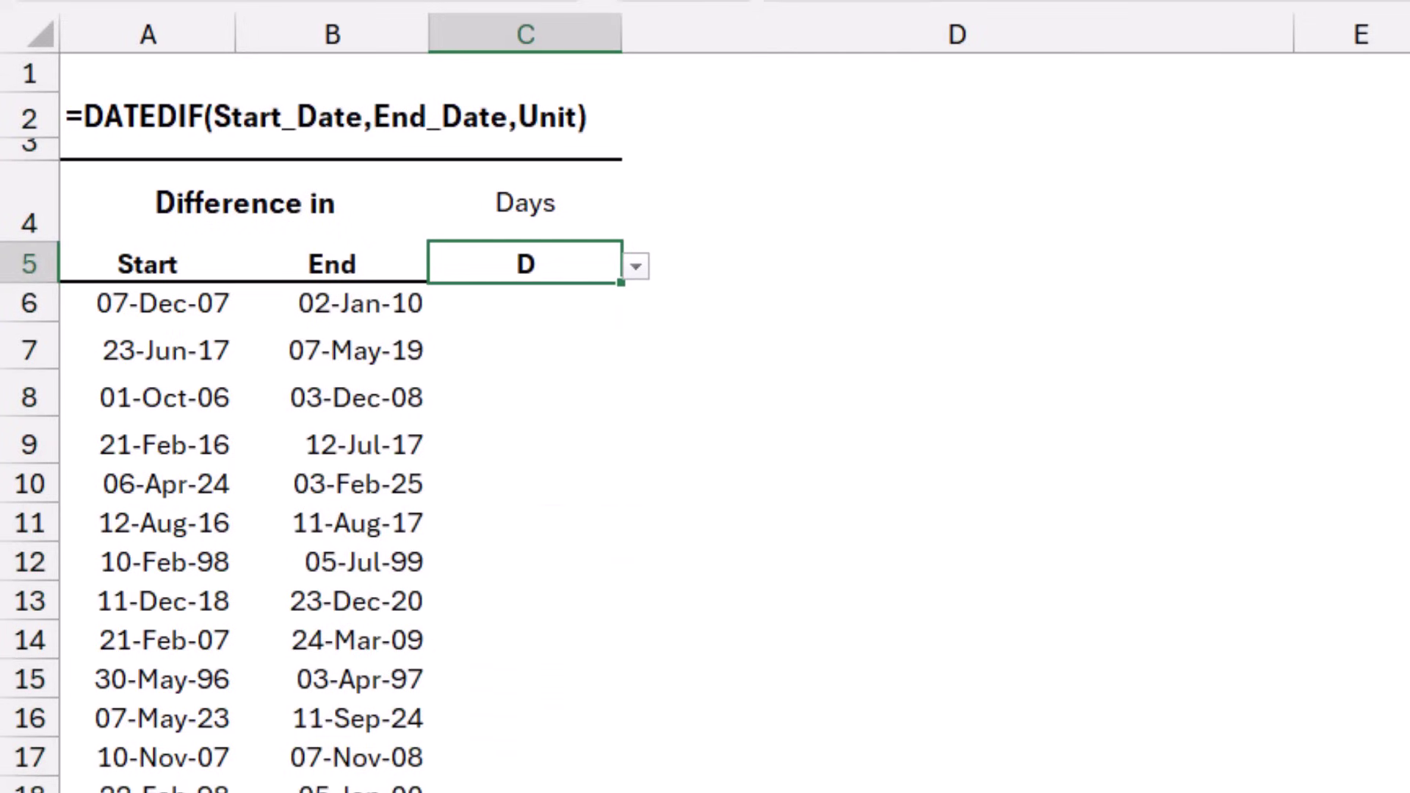
{"action": "left_click", "coordinate": [636, 266]}
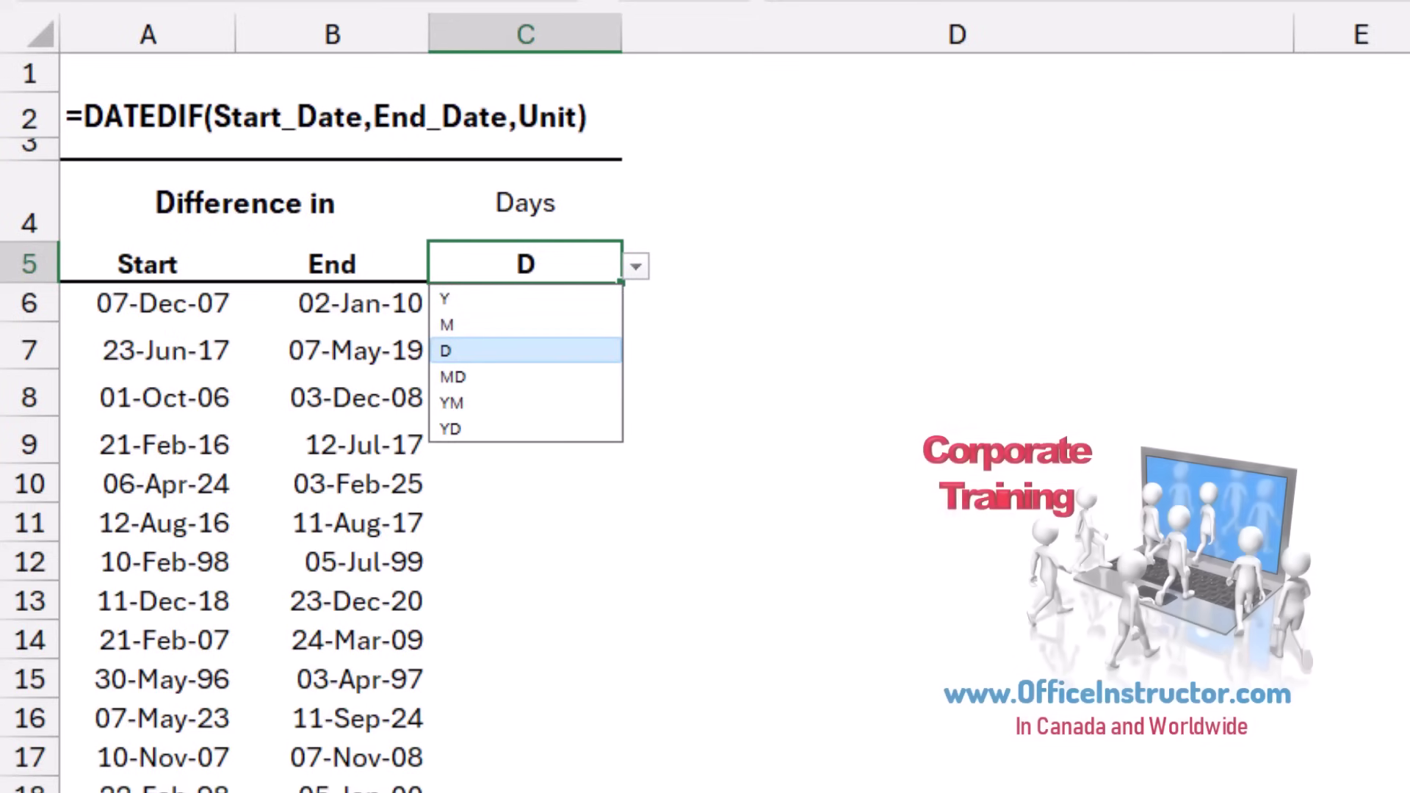
{"action": "key", "text": "Up"}
{"action": "key", "text": "Up"}
{"action": "key", "text": "Return"}
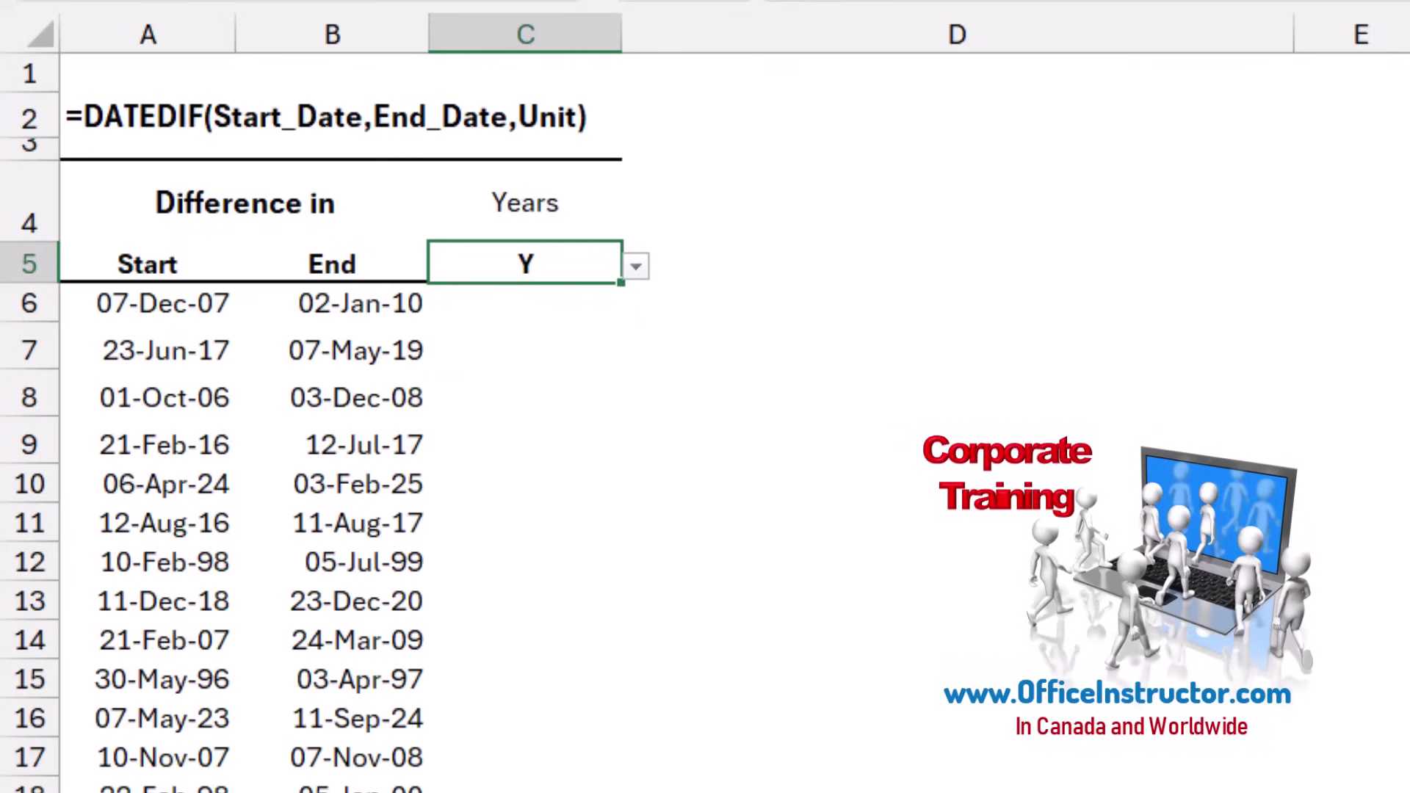
Enter =DATEDIF(A6:A26,B6:B26,C5) in cell C6 to calculate the differences for all date pairs
{"action": "left_click", "coordinate": [525, 303]}
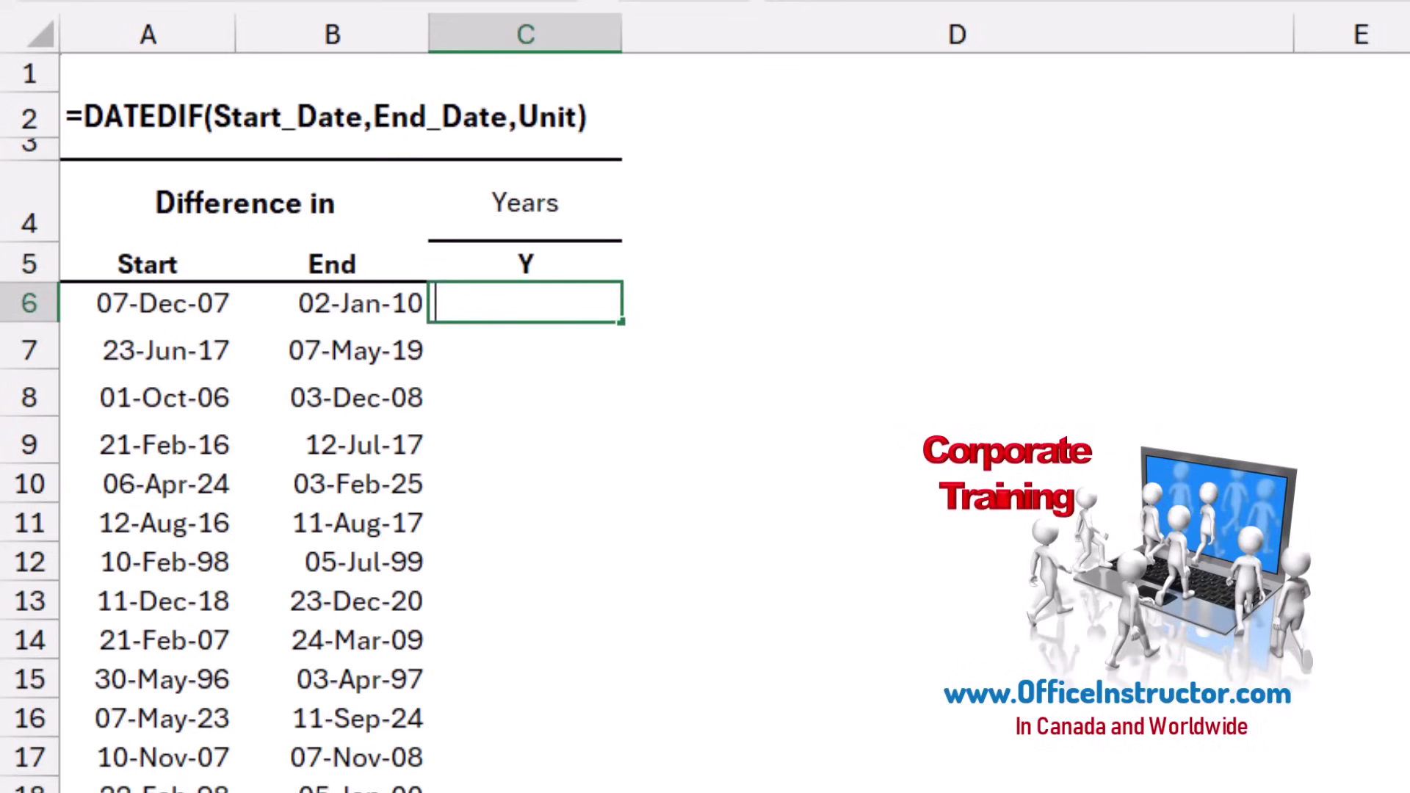
{"action": "type", "text": "=datedif("}
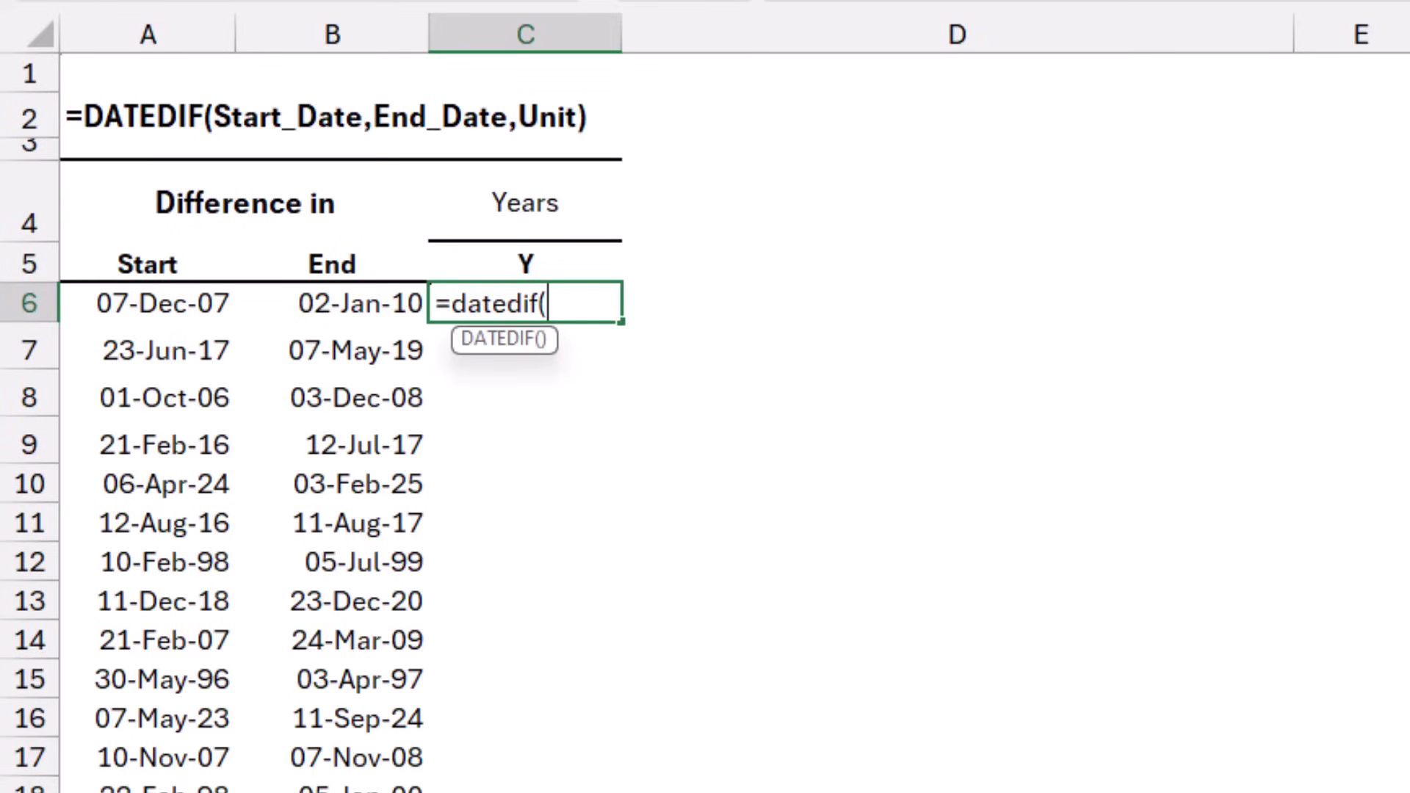
{"action": "left_click_drag", "start_coordinate": [184, 302], "coordinate": [228, 792]}
{"action": "type", "text": ","}
{"action": "left_click_drag", "start_coordinate": [352, 302], "coordinate": [411, 792]}
{"action": "type", "text": ","}
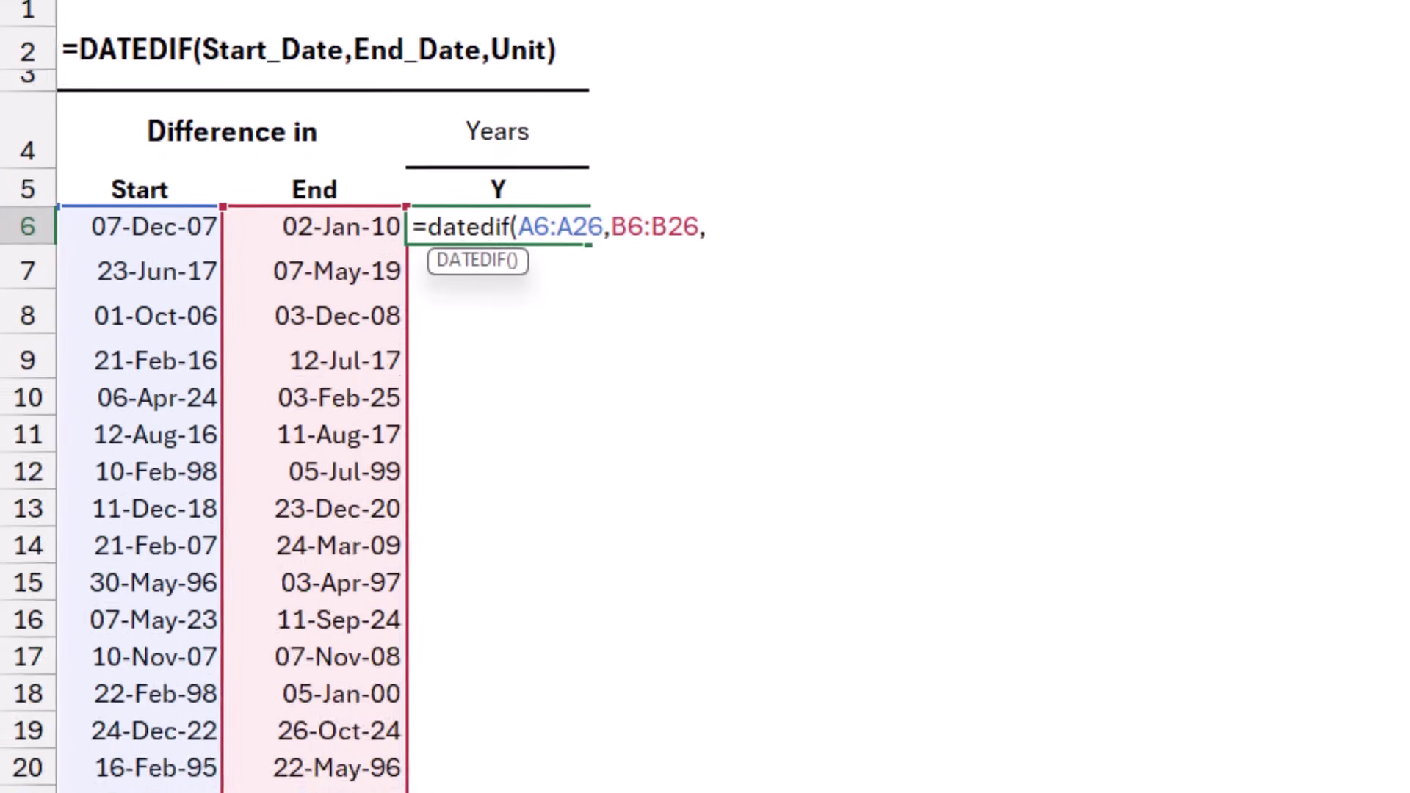
{"action": "left_click", "coordinate": [494, 178]}
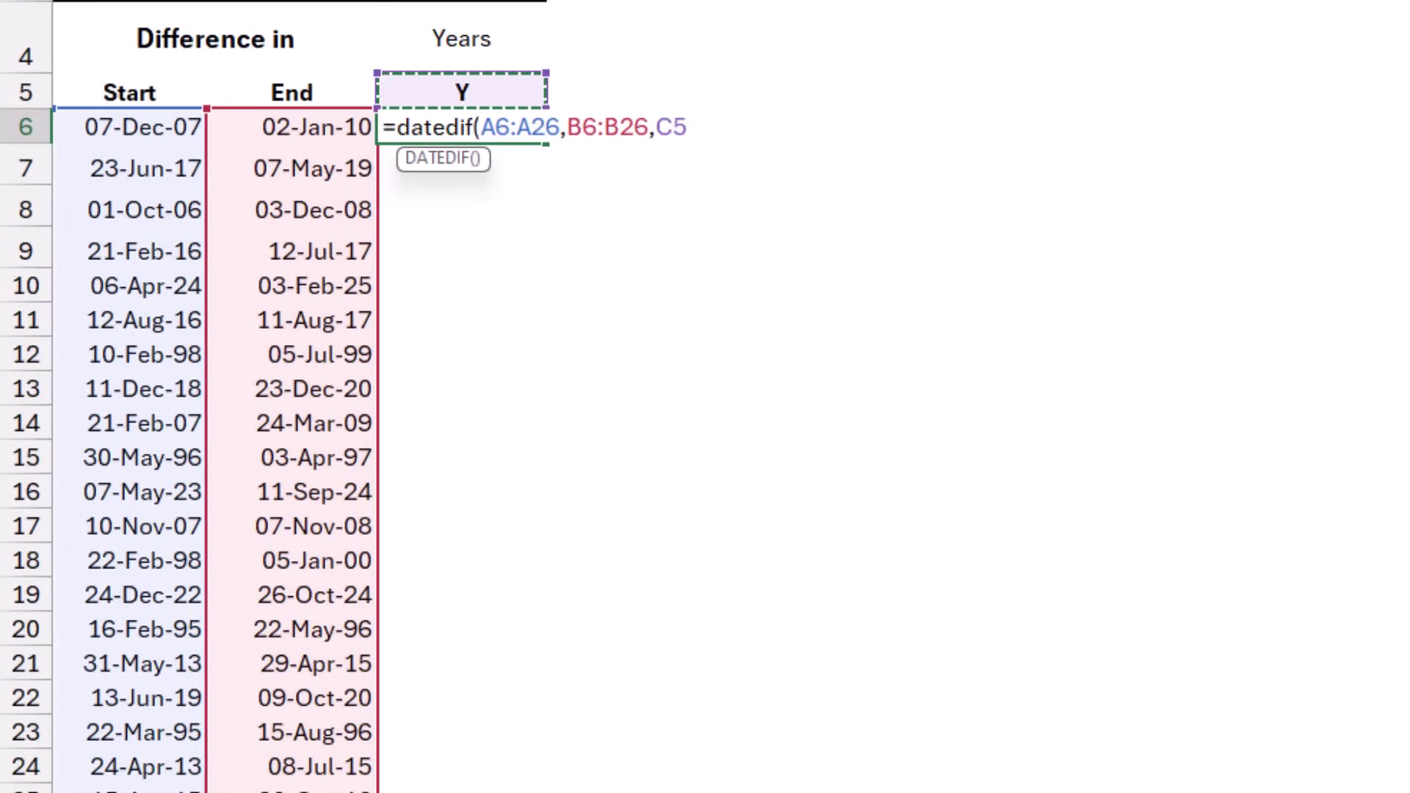
{"action": "type", "text": ")"}
{"action": "key", "text": "Return"}
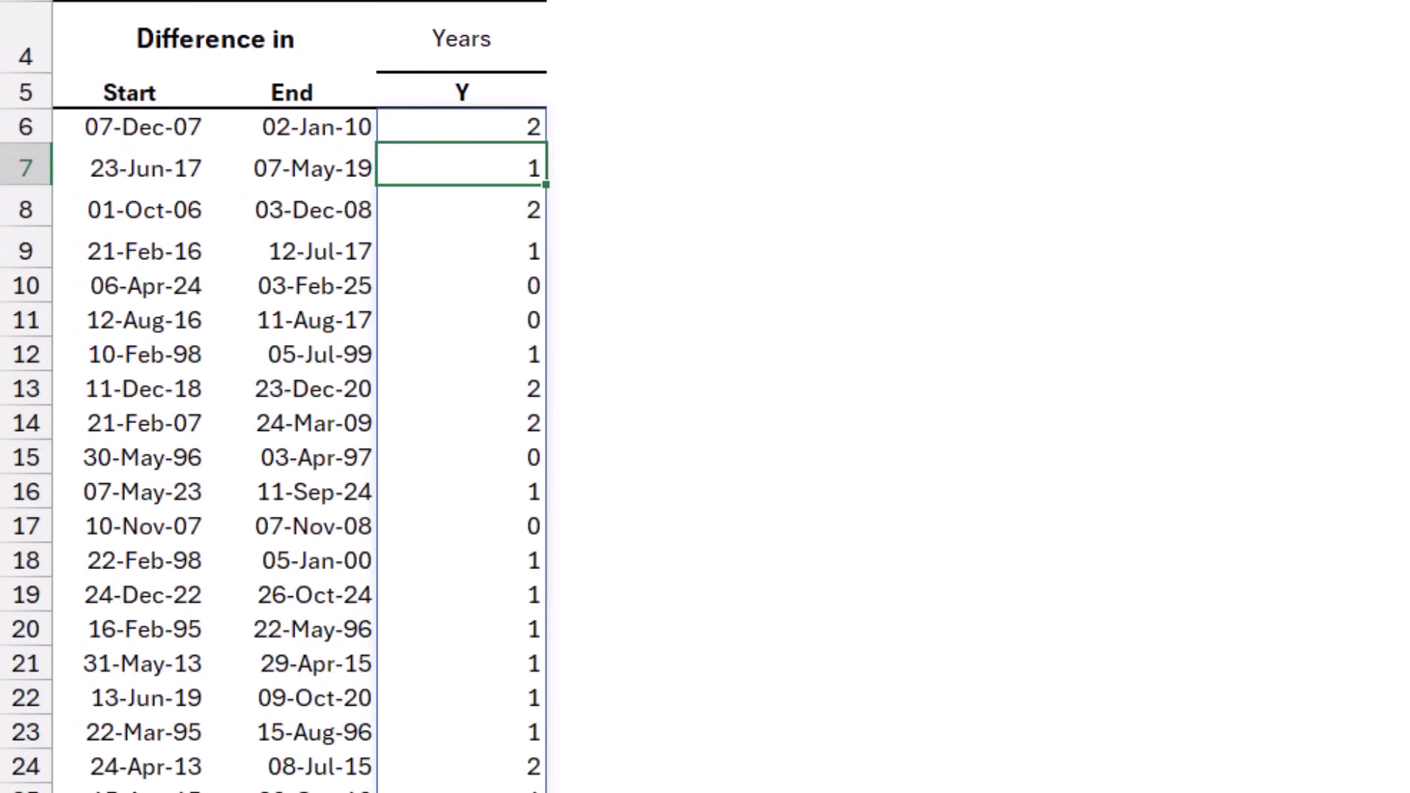
Switch the unit code in C5 to M, followed by D, to test months and days
{"action": "left_click", "coordinate": [461, 92]}
{"action": "left_click", "coordinate": [559, 95]}
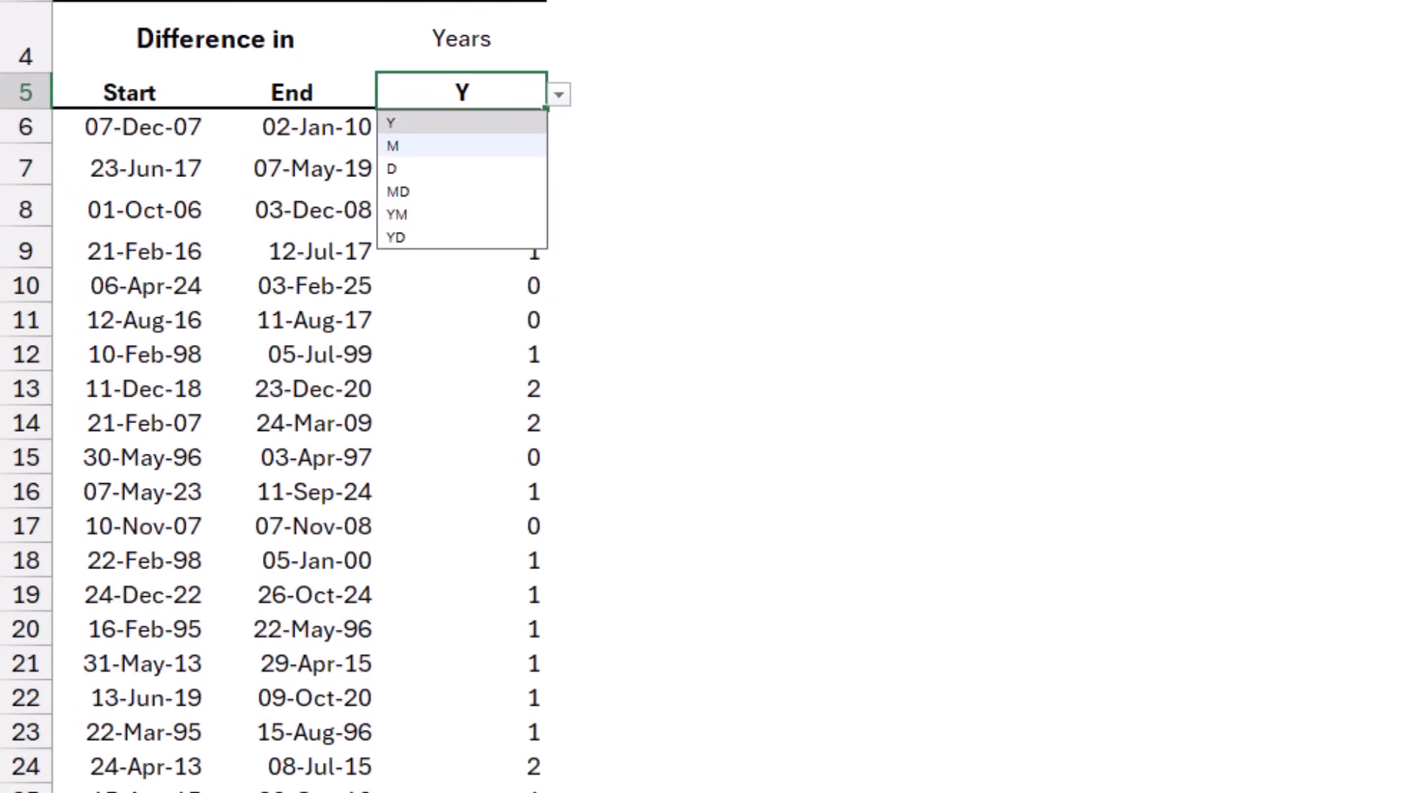
{"action": "left_click", "coordinate": [461, 146]}
{"action": "key", "text": "Return"}
{"action": "key", "text": "alt+Down"}
{"action": "key", "text": "Down"}
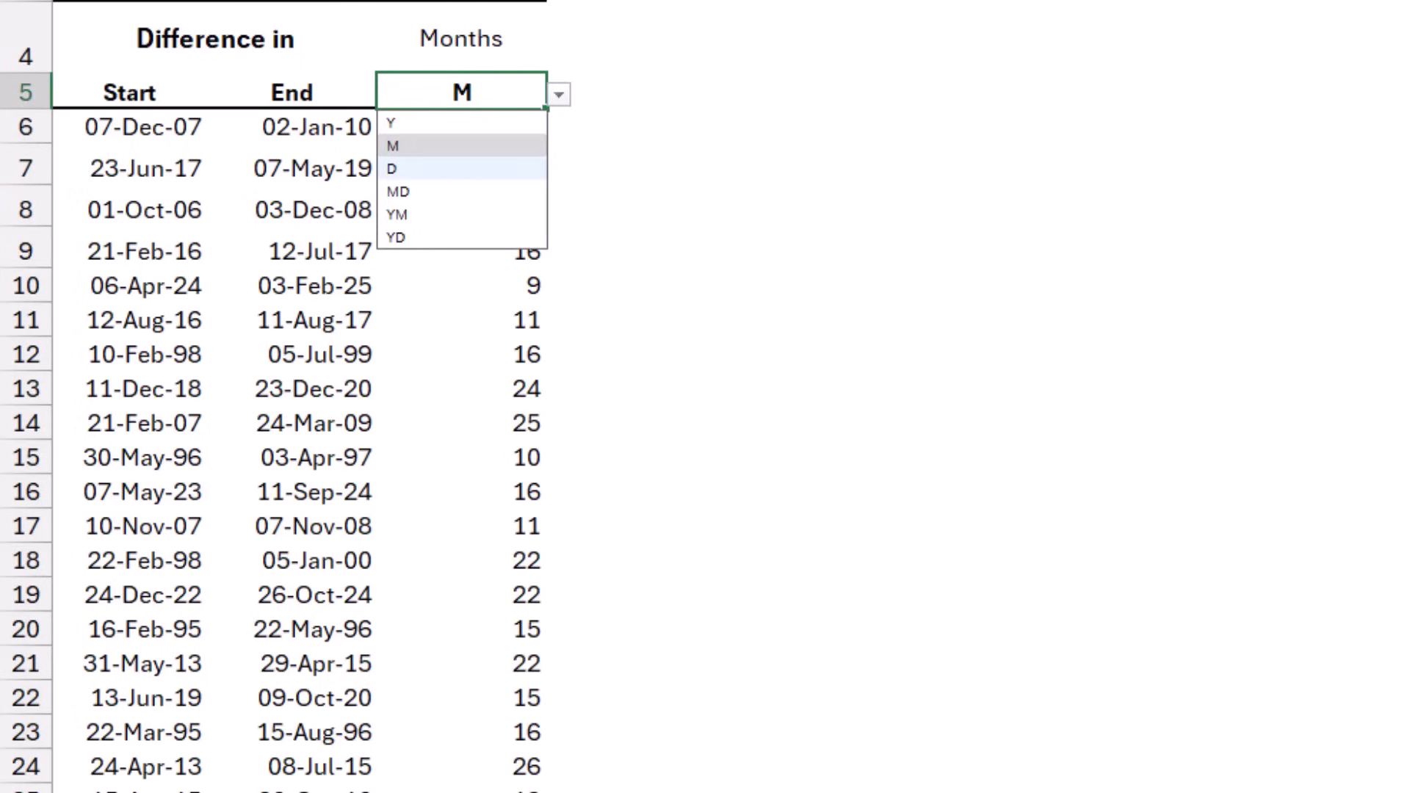
{"action": "key", "text": "Return"}
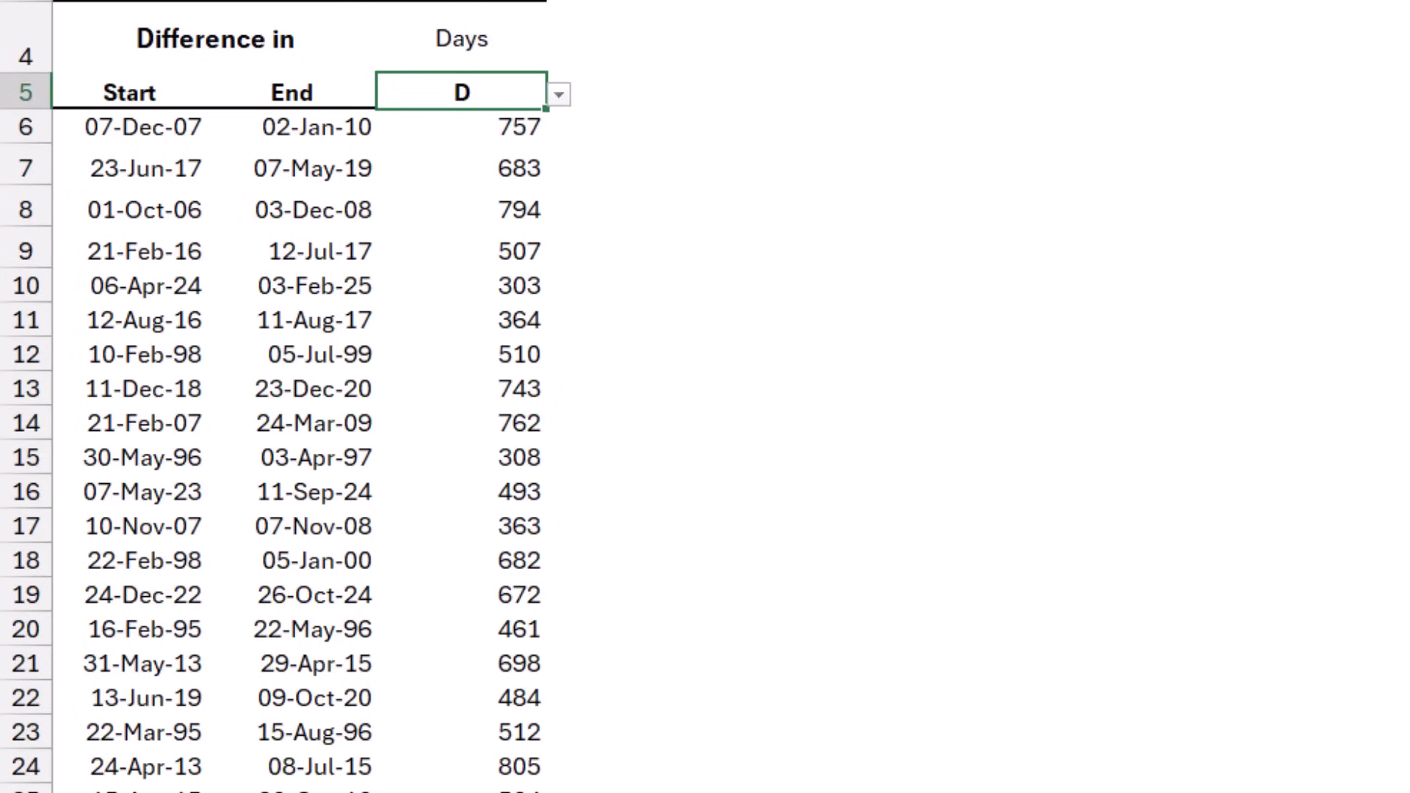
Switch the unit code in C5 to MD, followed by YM
{"action": "key", "text": "alt+Down"}
{"action": "key", "text": "Down"}
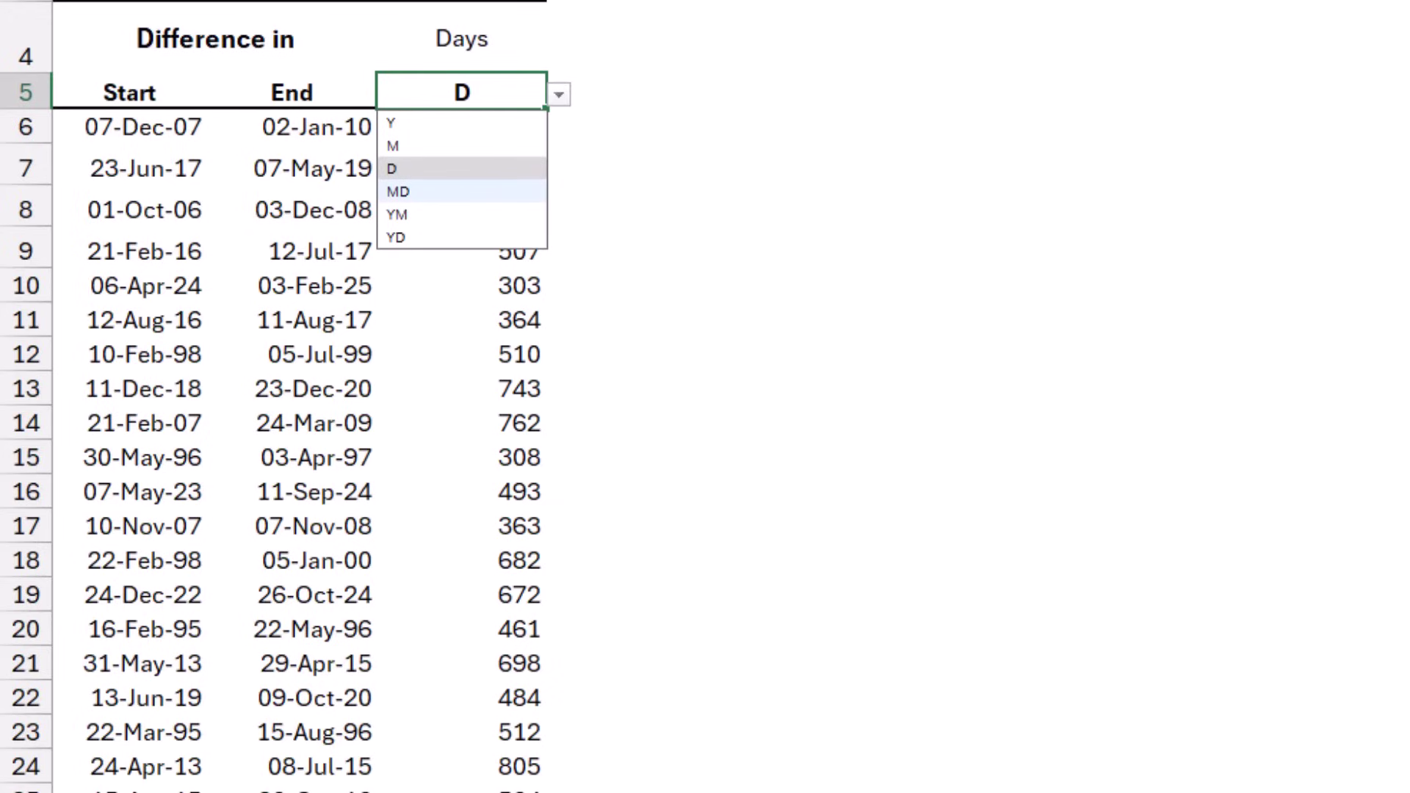
{"action": "key", "text": "Return"}
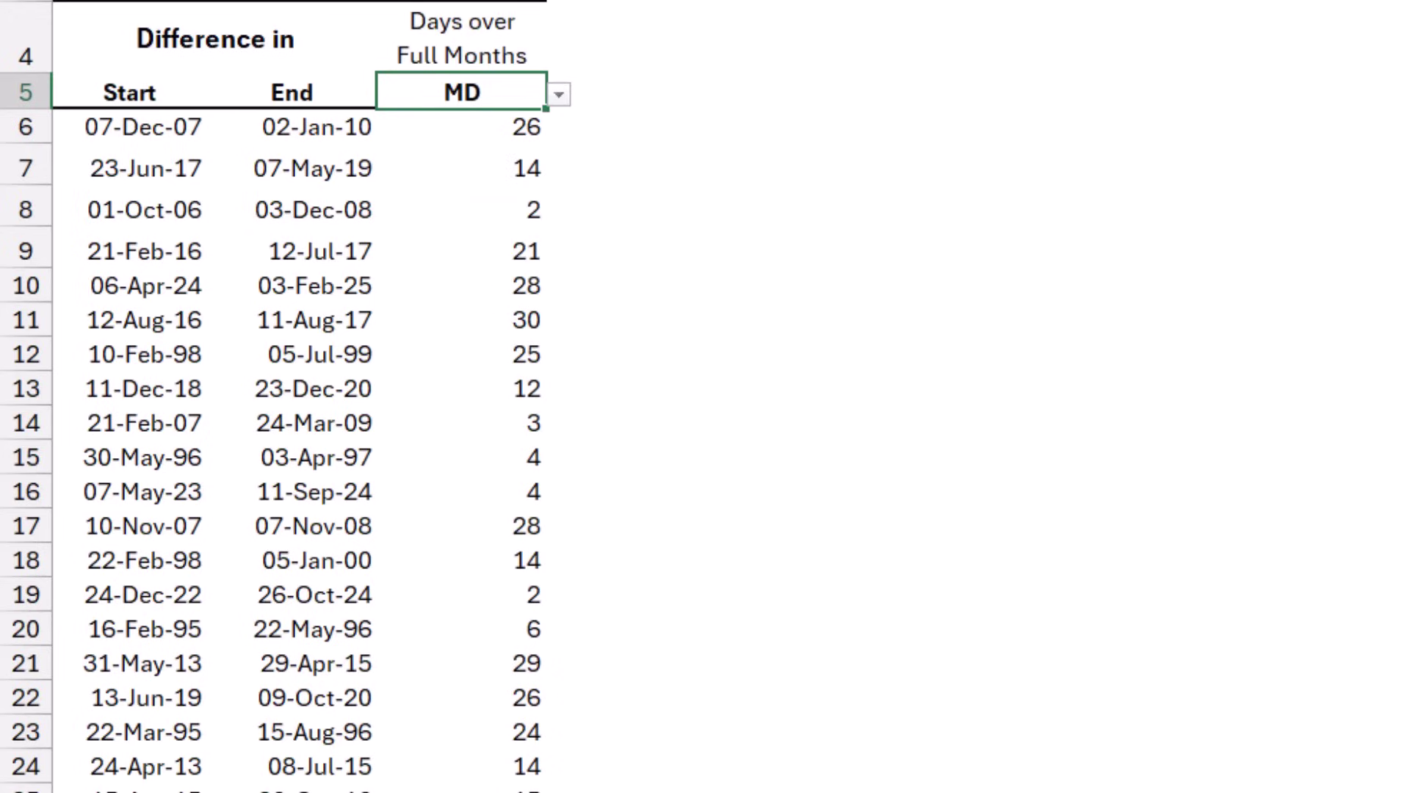
{"action": "key", "text": "alt+Down"}
{"action": "key", "text": "Down"}
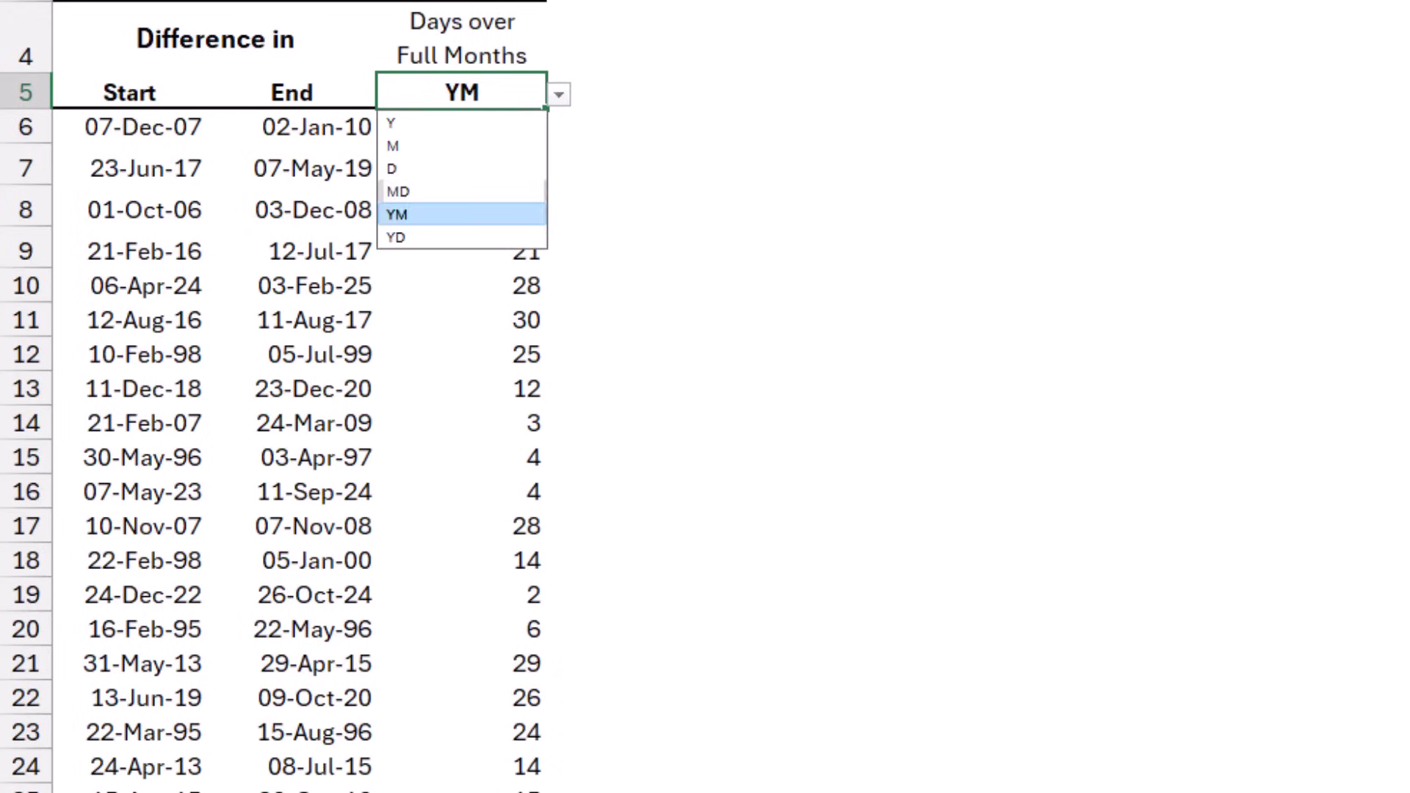
{"action": "key", "text": "Return"}
Test the unit code YD in C5 and set the cell back to Y
{"action": "key", "text": "alt+Down"}
{"action": "key", "text": "Down"}
{"action": "key", "text": "Return"}
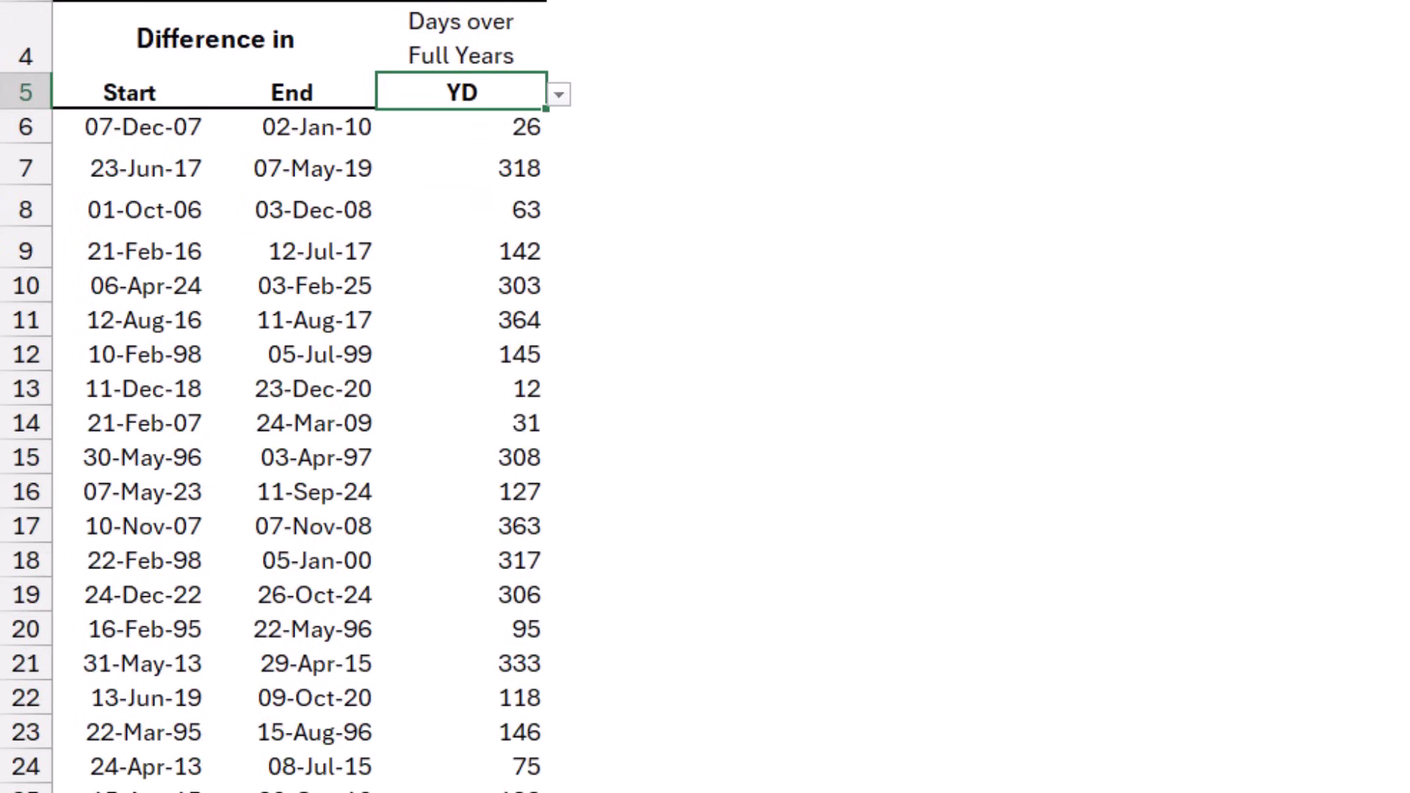
{"action": "key", "text": "alt+Down"}
{"action": "key", "text": "Up"}
{"action": "key", "text": "Up"}
{"action": "key", "text": "Up"}
{"action": "key", "text": "Up"}
{"action": "key", "text": "Up"}
{"action": "key", "text": "Return"}
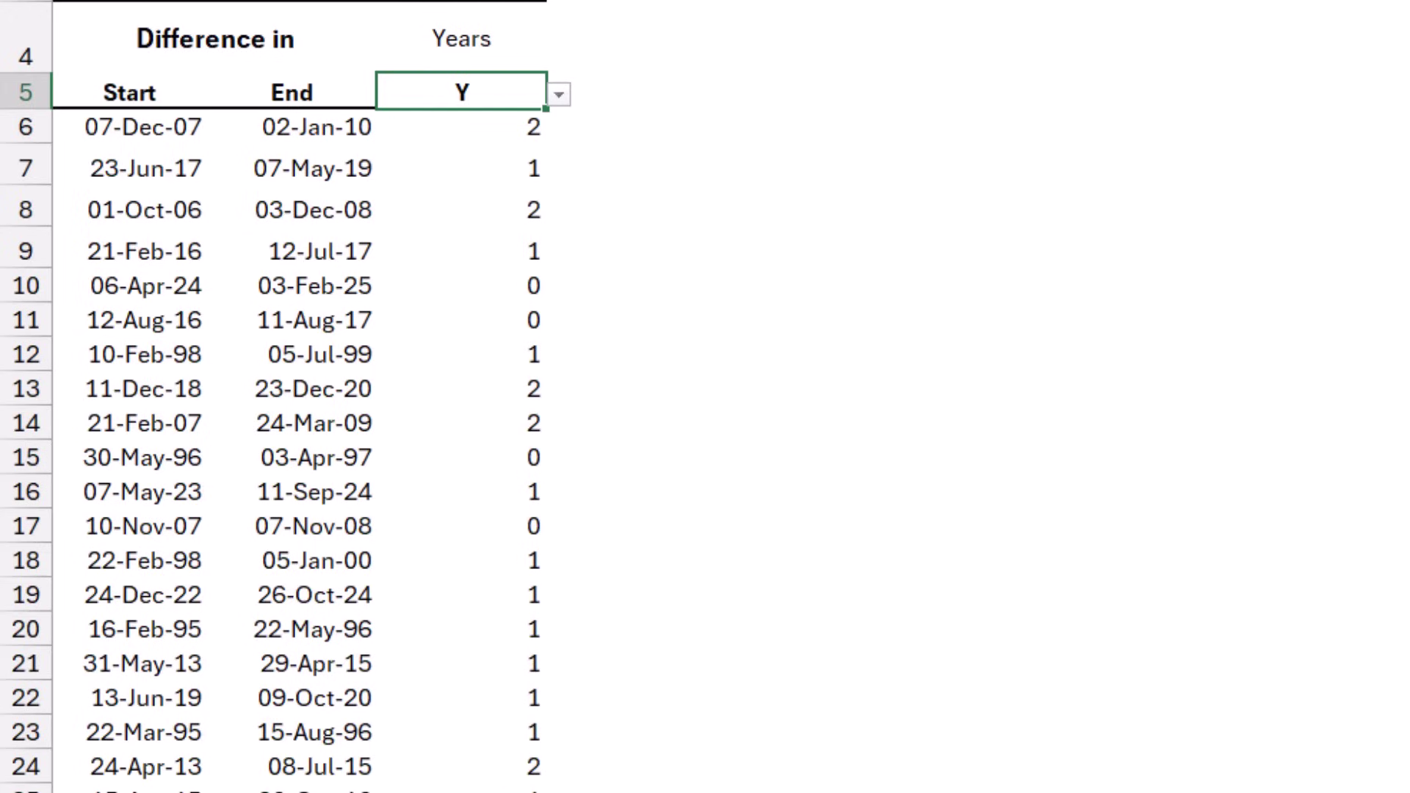
Append &" "&C5 to the DATEDIF formula in C6 so each result carries its unit code
{"action": "key", "text": "Down"}
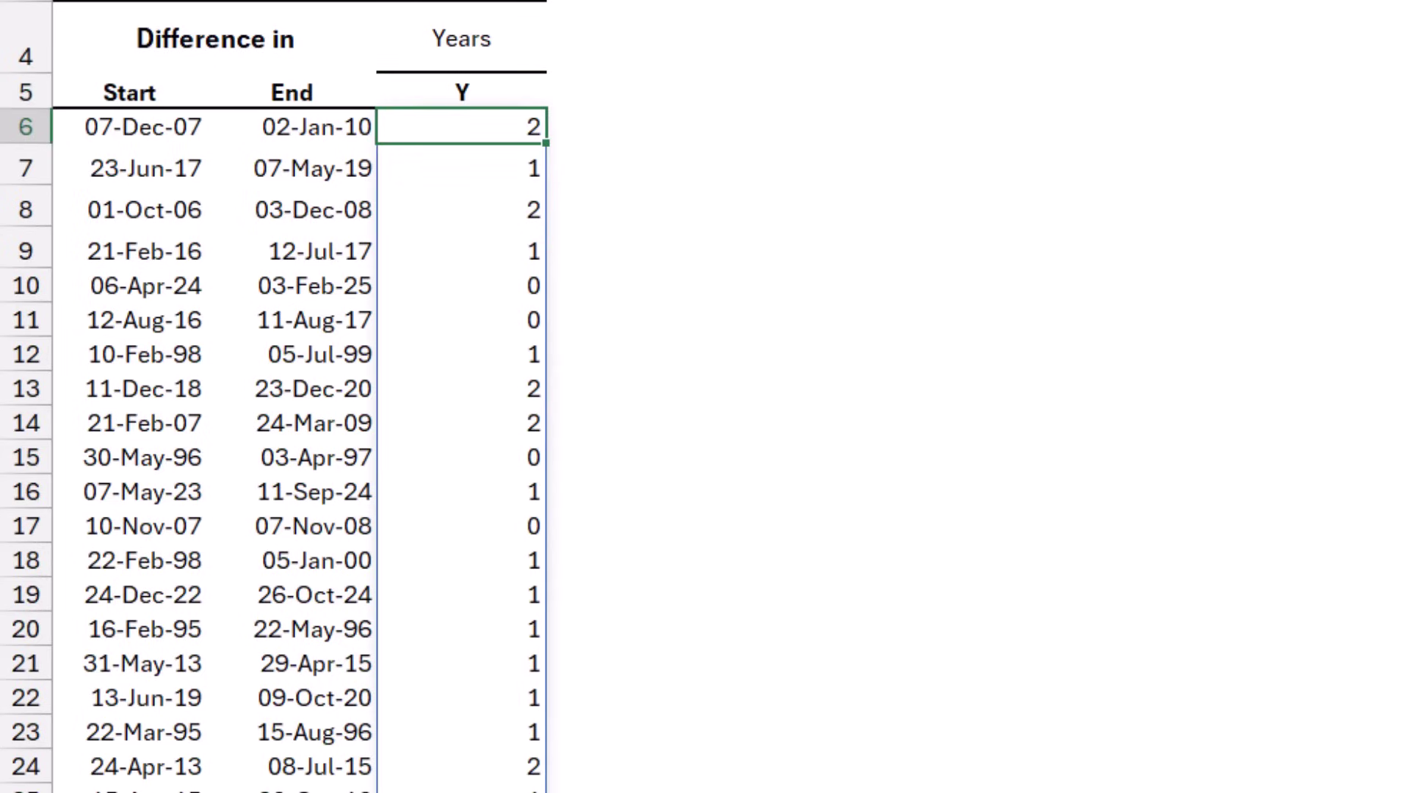
{"action": "key", "text": "F2"}
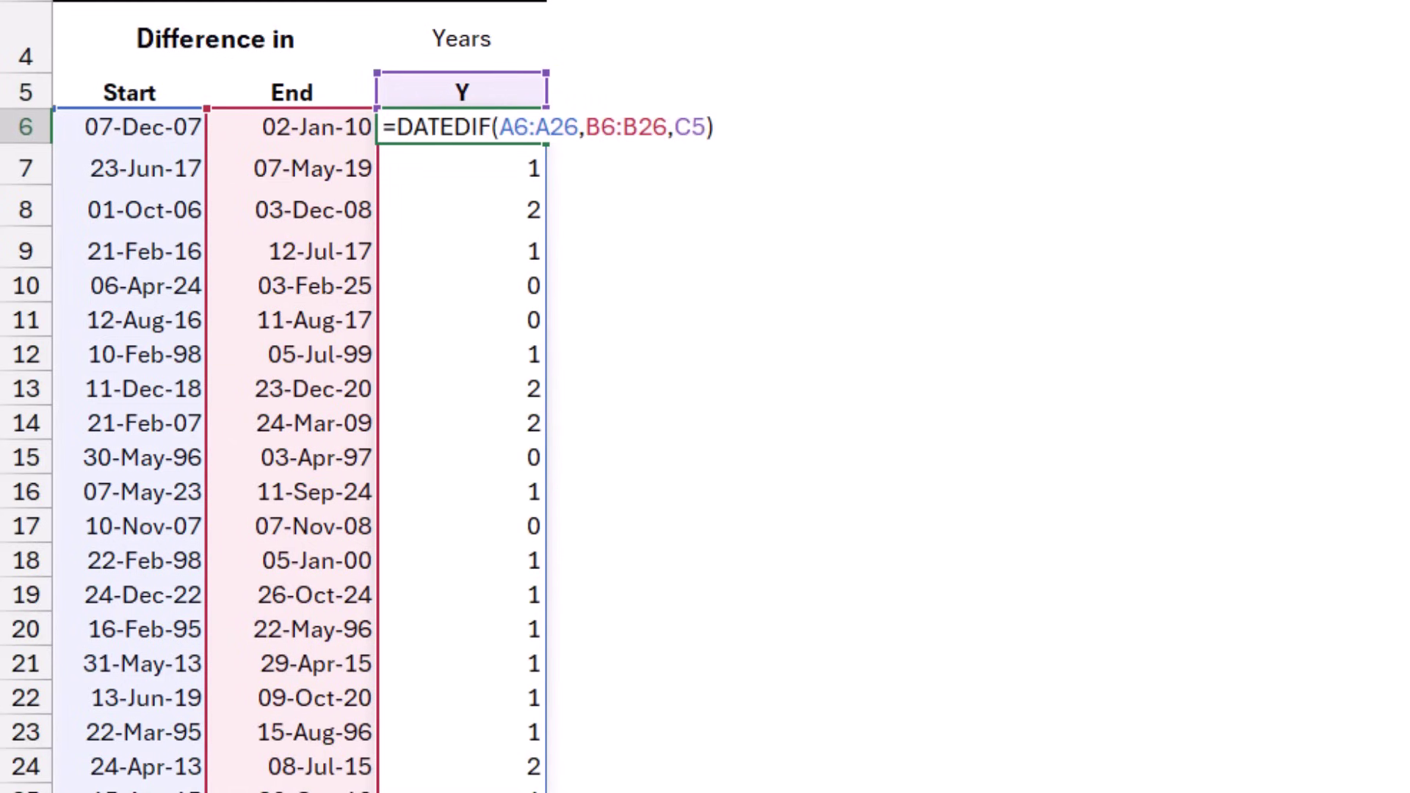
{"action": "type", "text": "&\" \"&"}
{"action": "key", "text": "Up"}
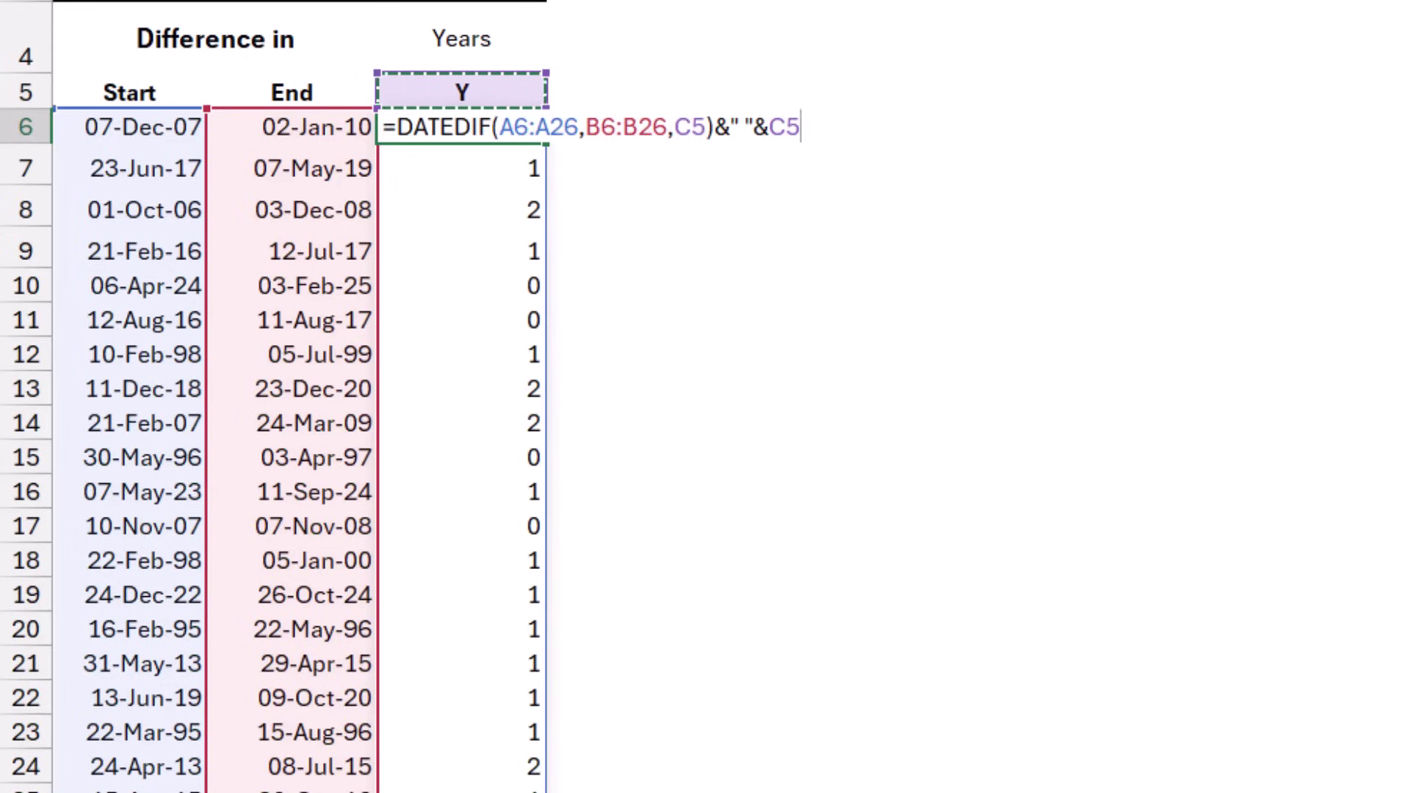
{"action": "key", "text": "Return"}
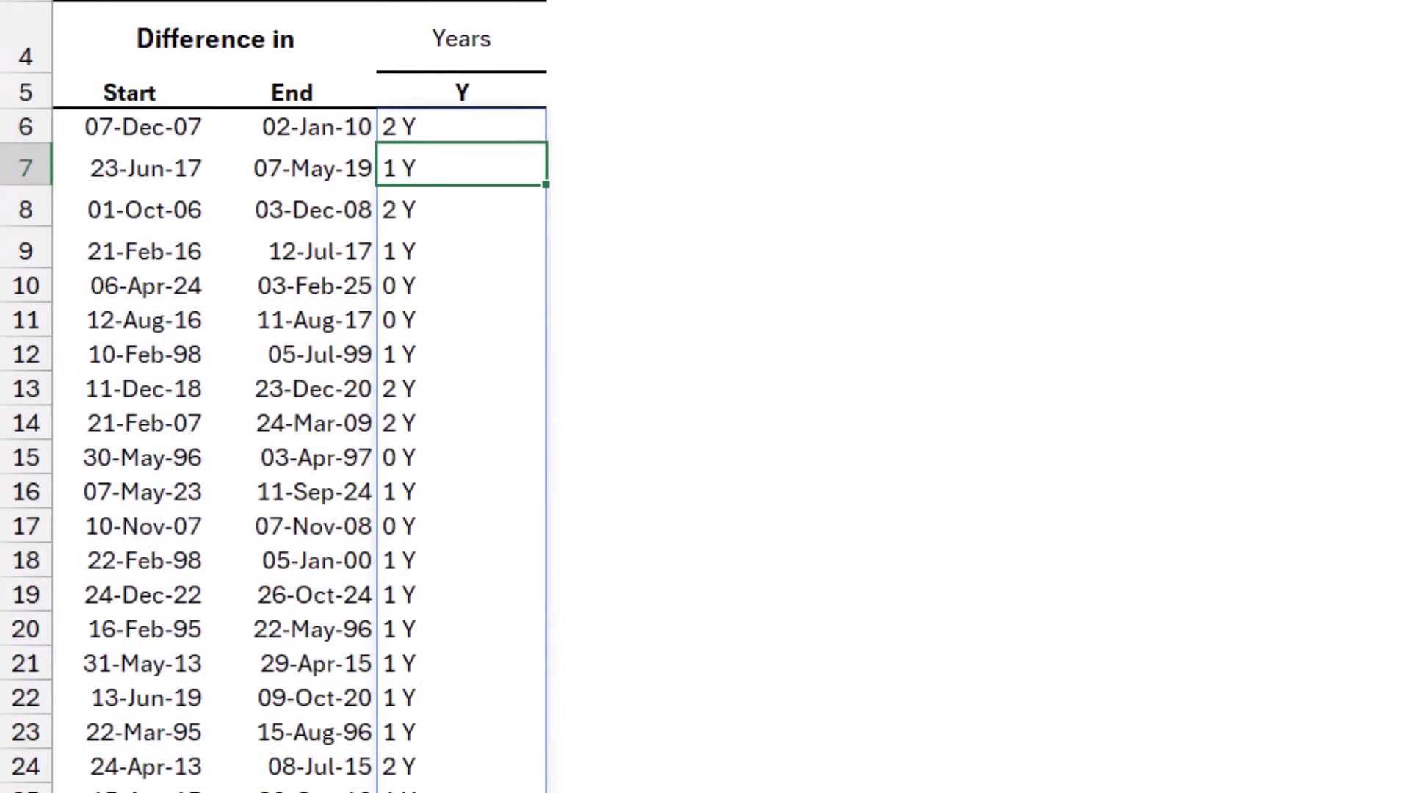
Switch the unit code in C5 to M to test the results with the unit label
{"action": "key", "text": "Up"}
{"action": "key", "text": "Up"}
{"action": "key", "text": "alt+Down"}
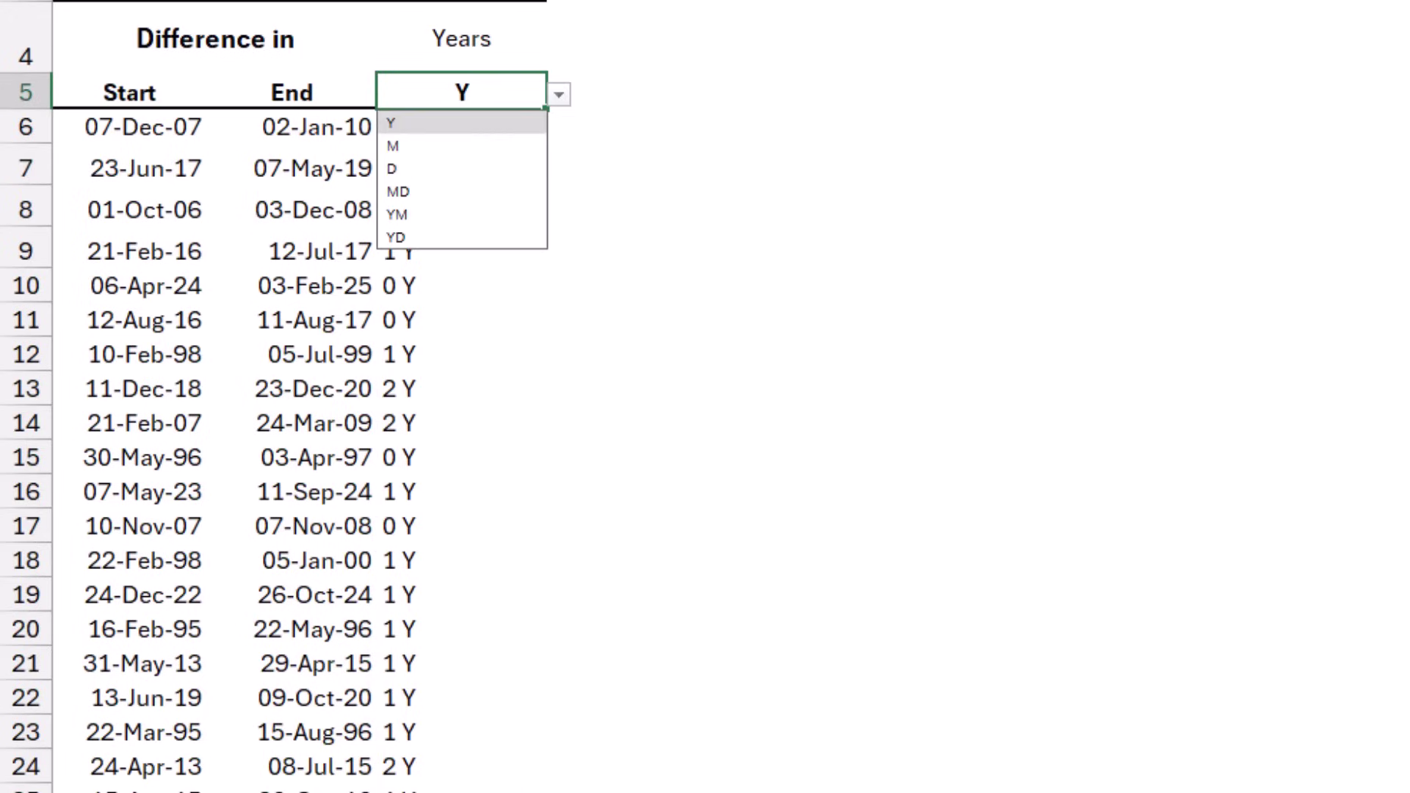
{"action": "key", "text": "Down"}
{"action": "key", "text": "Return"}
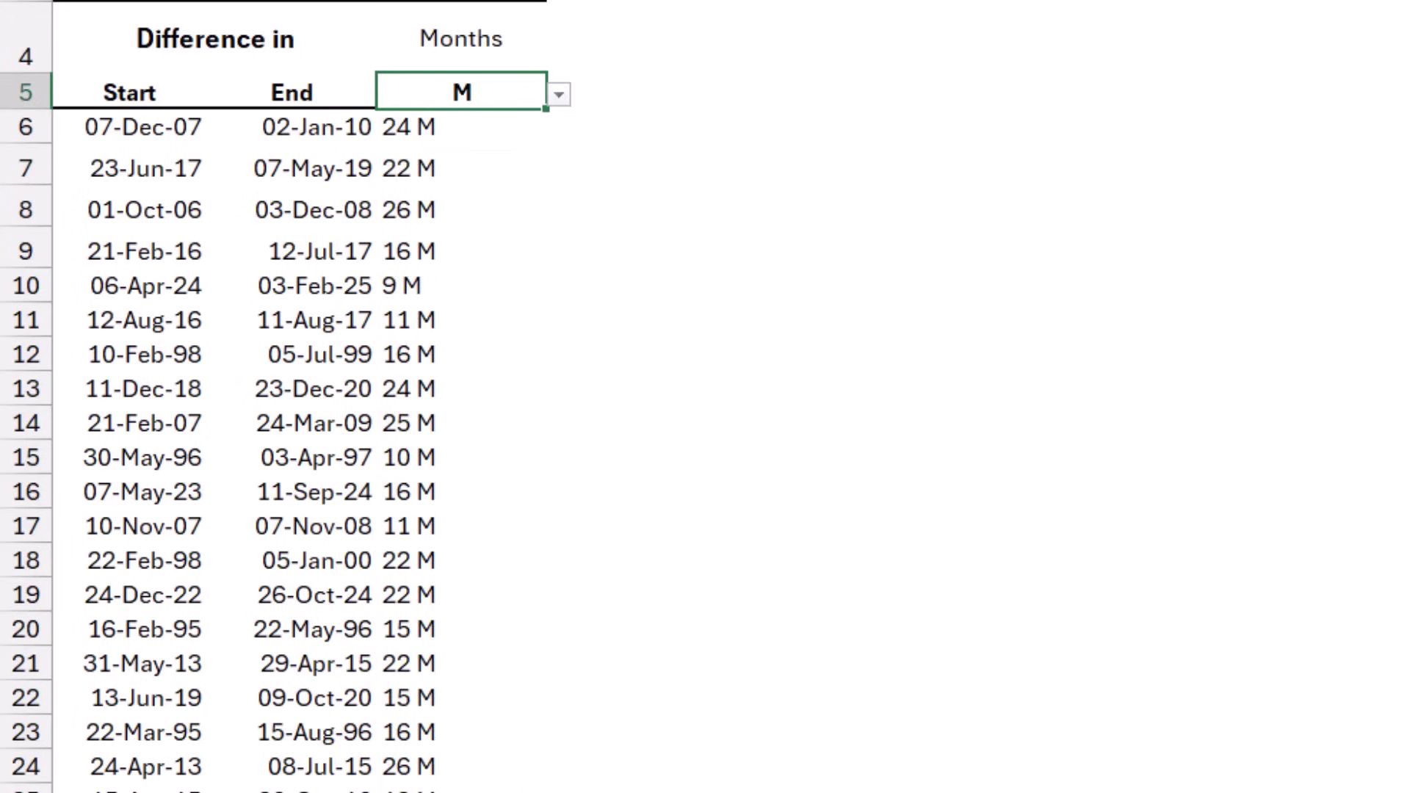
Remove &" "&C5 from the end of the DATEDIF formula in C6 so the results are plain numbers
{"action": "key", "text": "Down"}
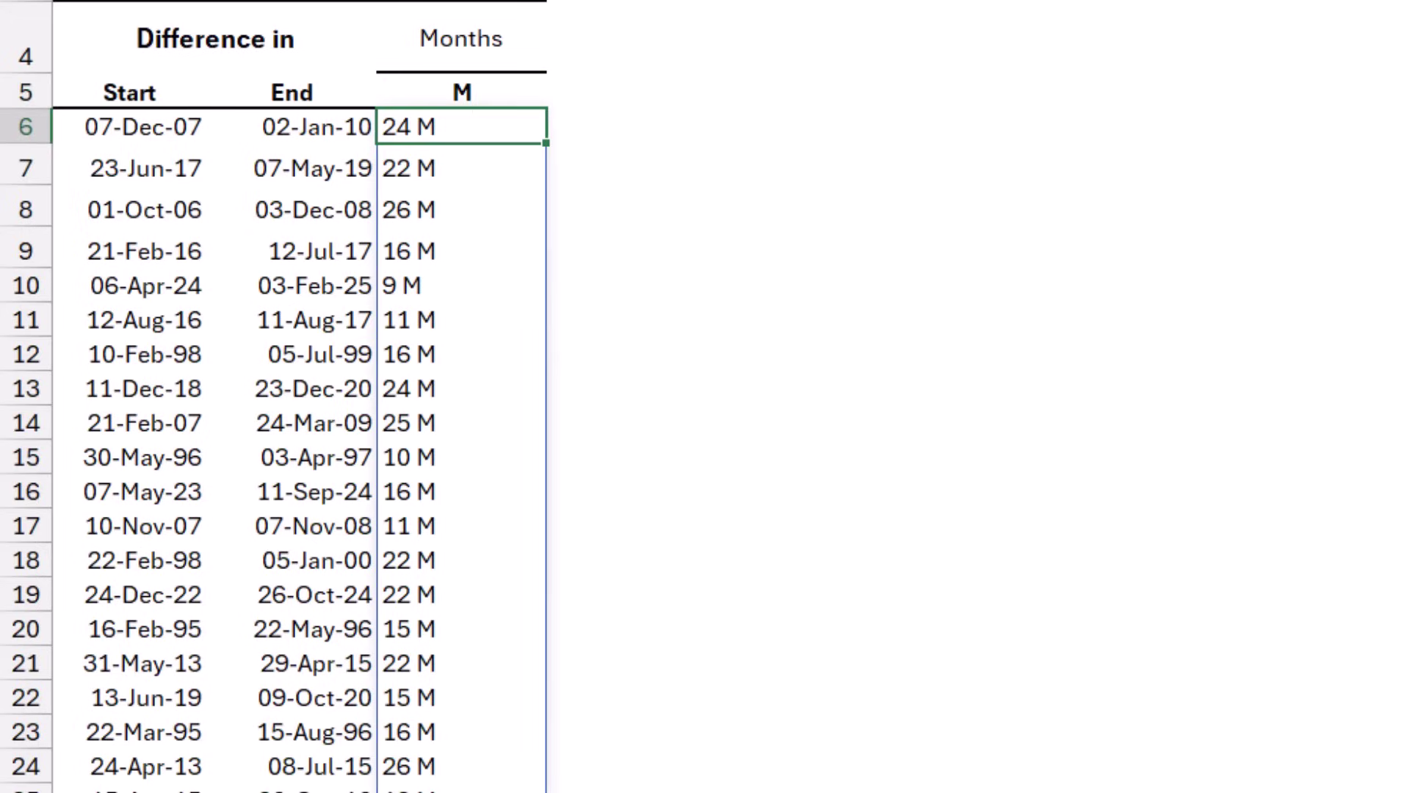
{"action": "key", "text": "F2"}
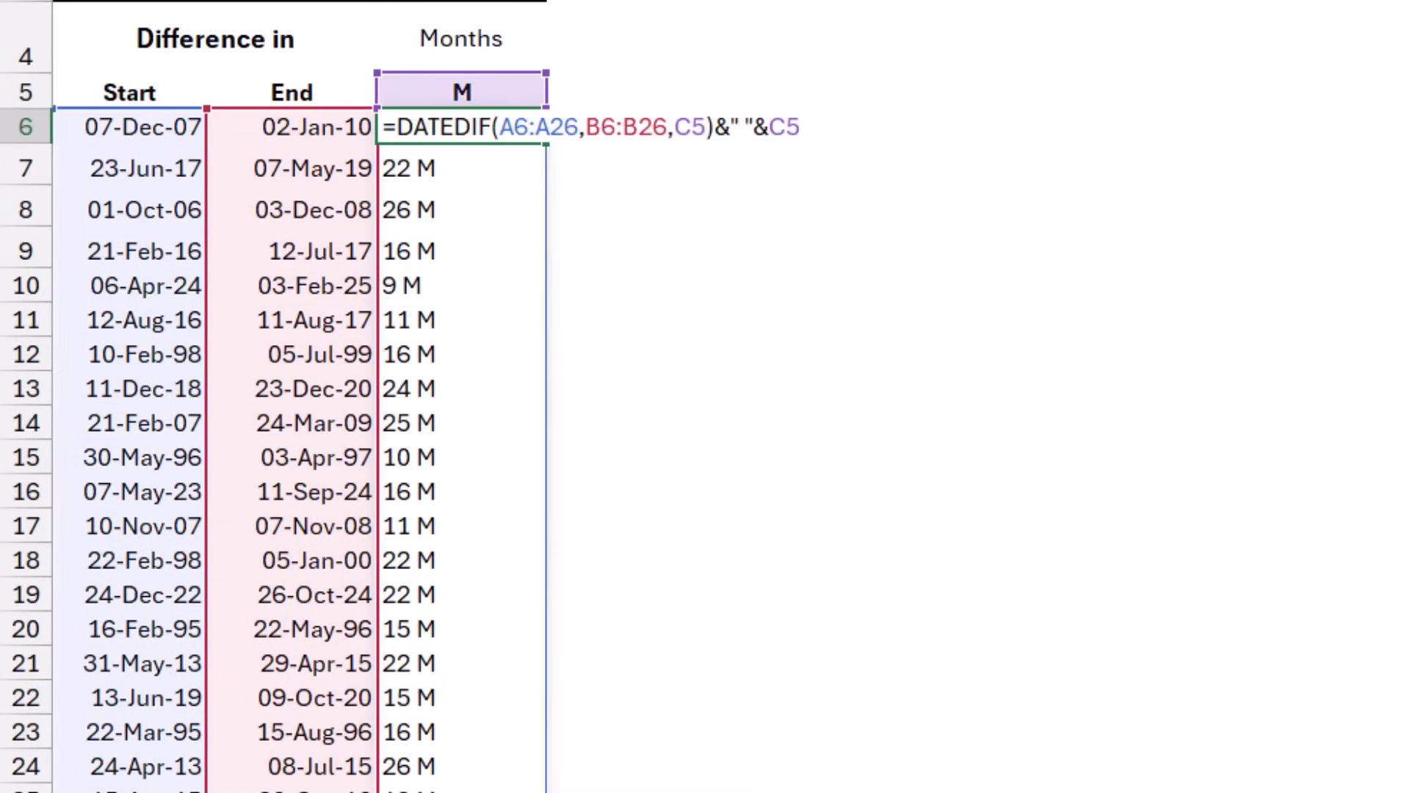
{"action": "key", "text": "shift+Left"}
{"action": "key", "text": "shift+Left"}
{"action": "key", "text": "shift+Left"}
{"action": "key", "text": "shift+Left"}
{"action": "key", "text": "shift+Left"}
{"action": "key", "text": "shift+Left"}
{"action": "key", "text": "shift+Left"}
{"action": "key", "text": "shift+Left"}
{"action": "key", "text": "shift+Right"}
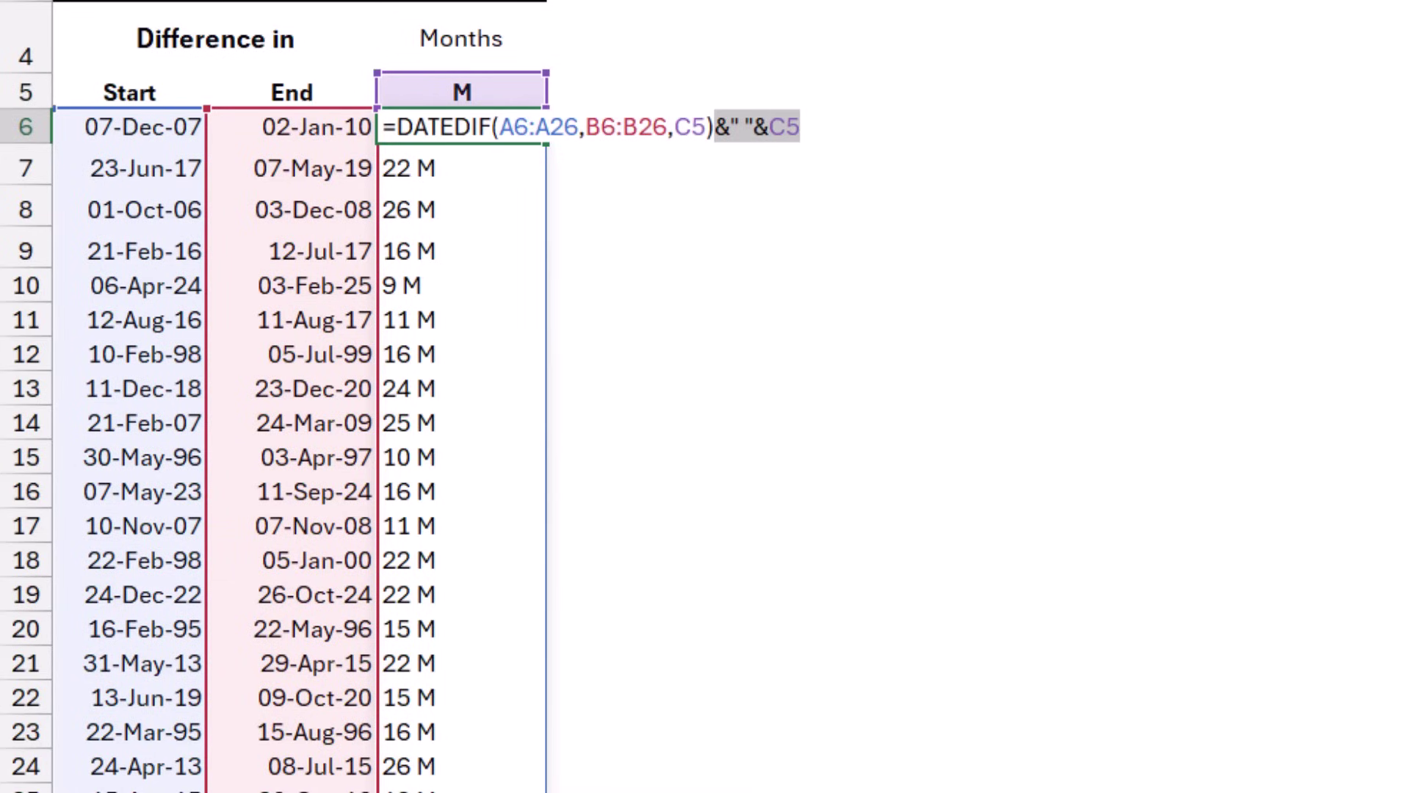
{"action": "key", "text": "Delete"}
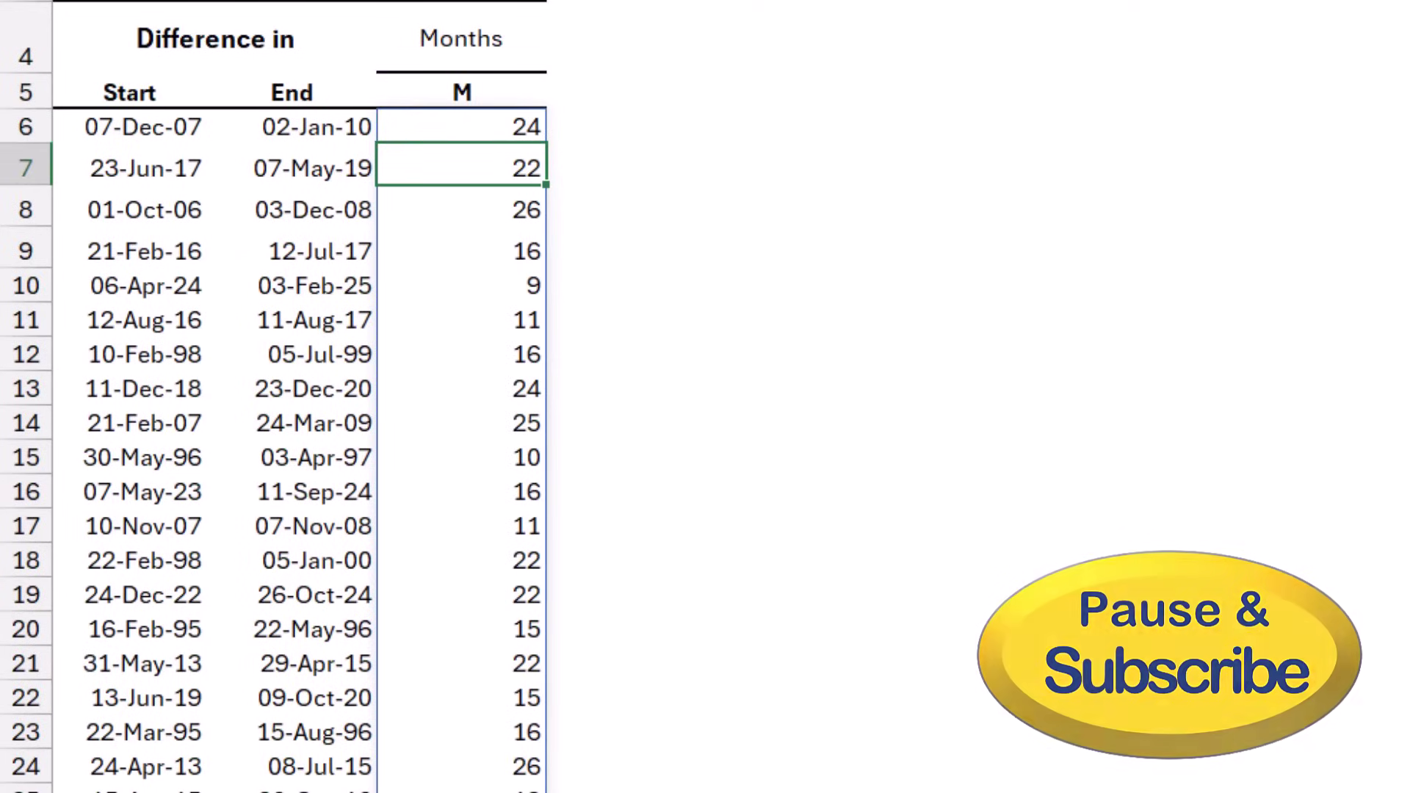
Set the unit code in C5 to D so the differences are calculated in days
{"action": "key", "text": "Up"}
{"action": "key", "text": "Up"}
{"action": "key", "text": "alt+Down"}
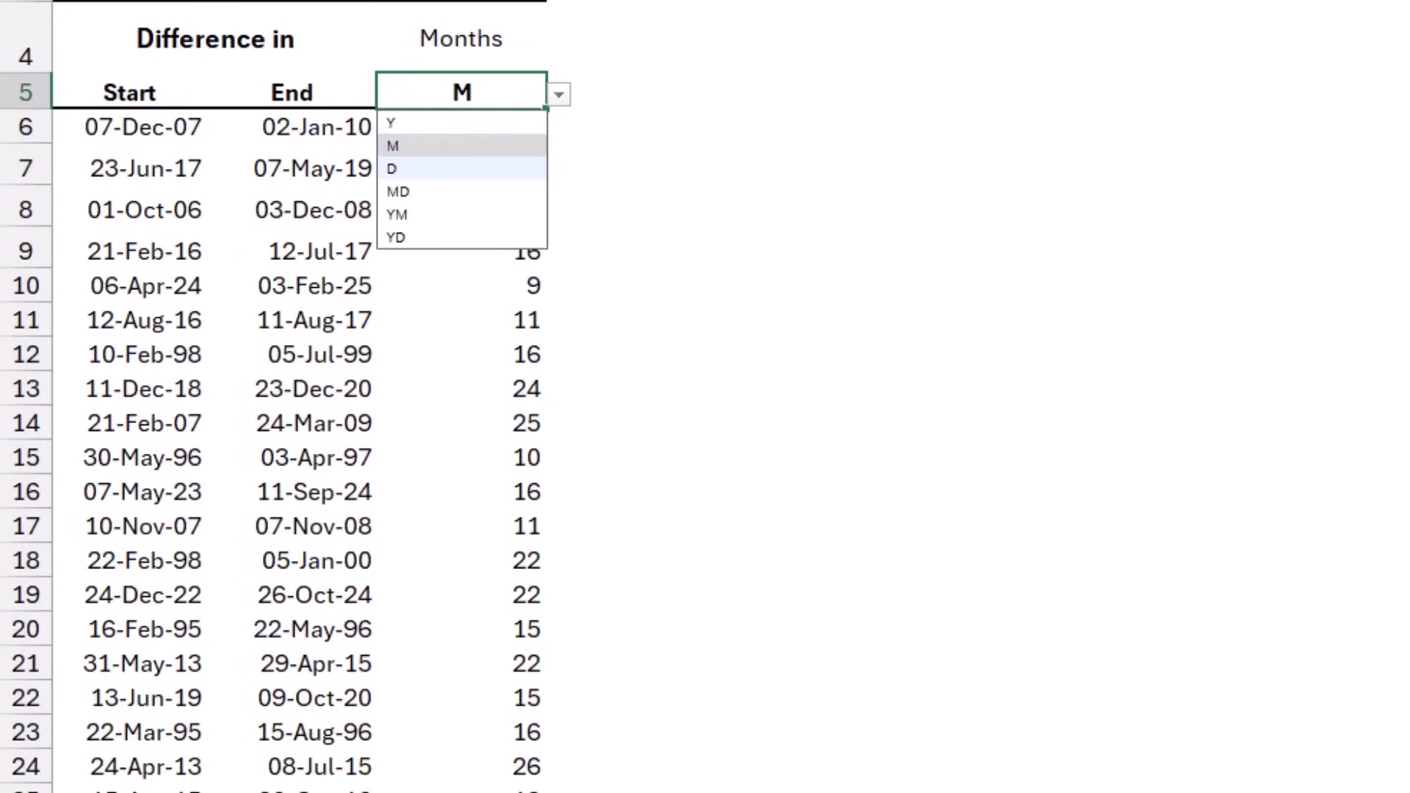
{"action": "left_click", "coordinate": [462, 169]}
Enter =REPT("|",C6#) in D6 to repeat the bar character for every spilled difference
{"action": "left_click", "coordinate": [660, 126]}
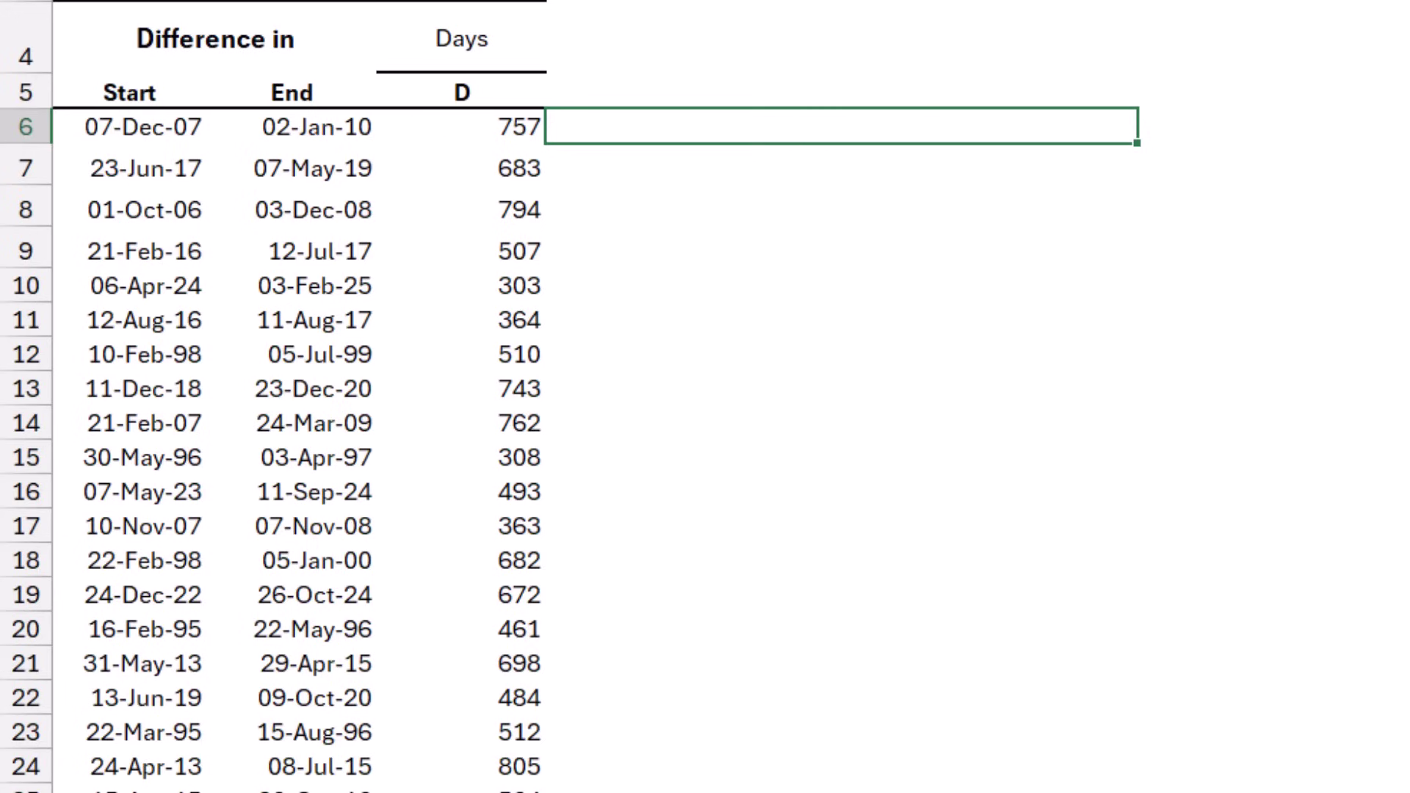
{"action": "type", "text": "=rept"}
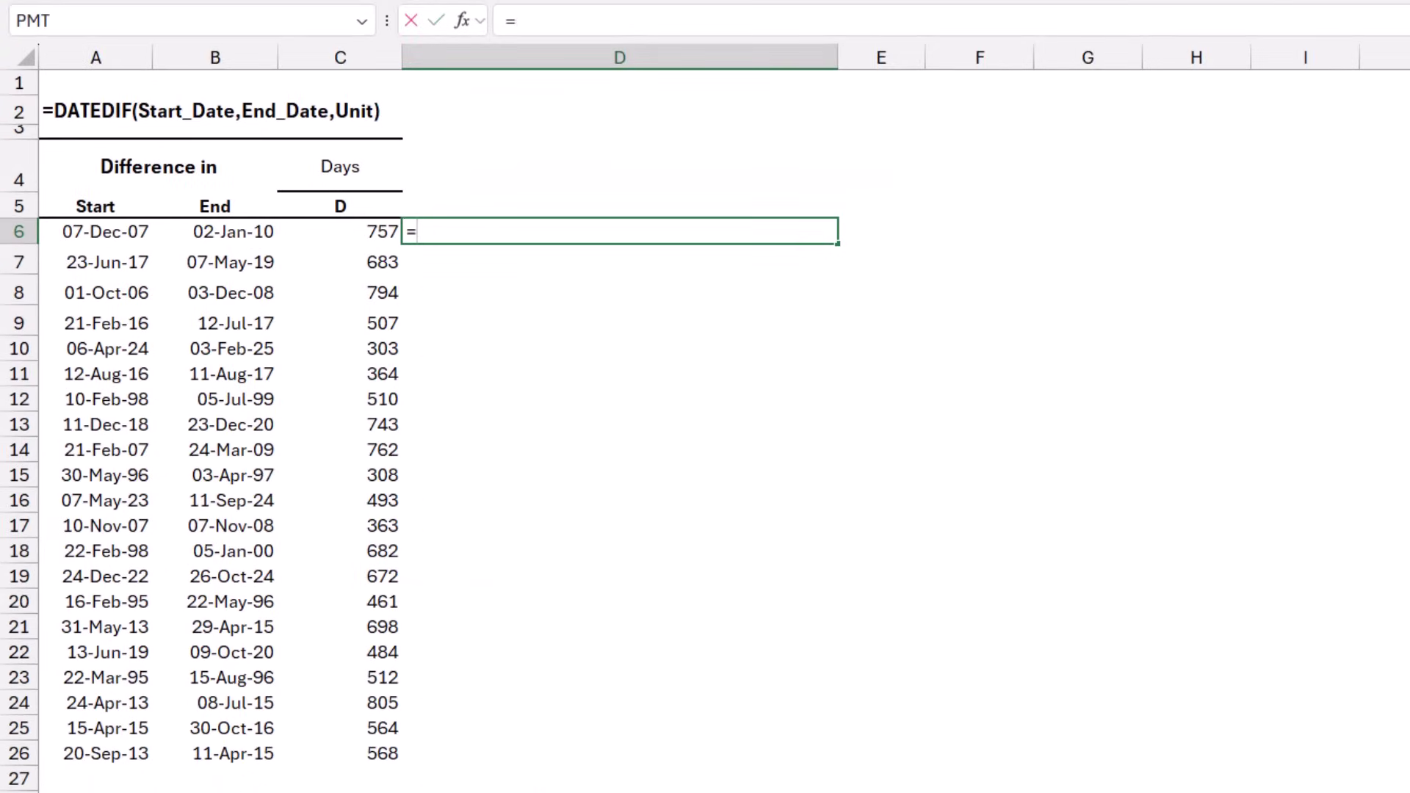
{"action": "key", "text": "Tab"}
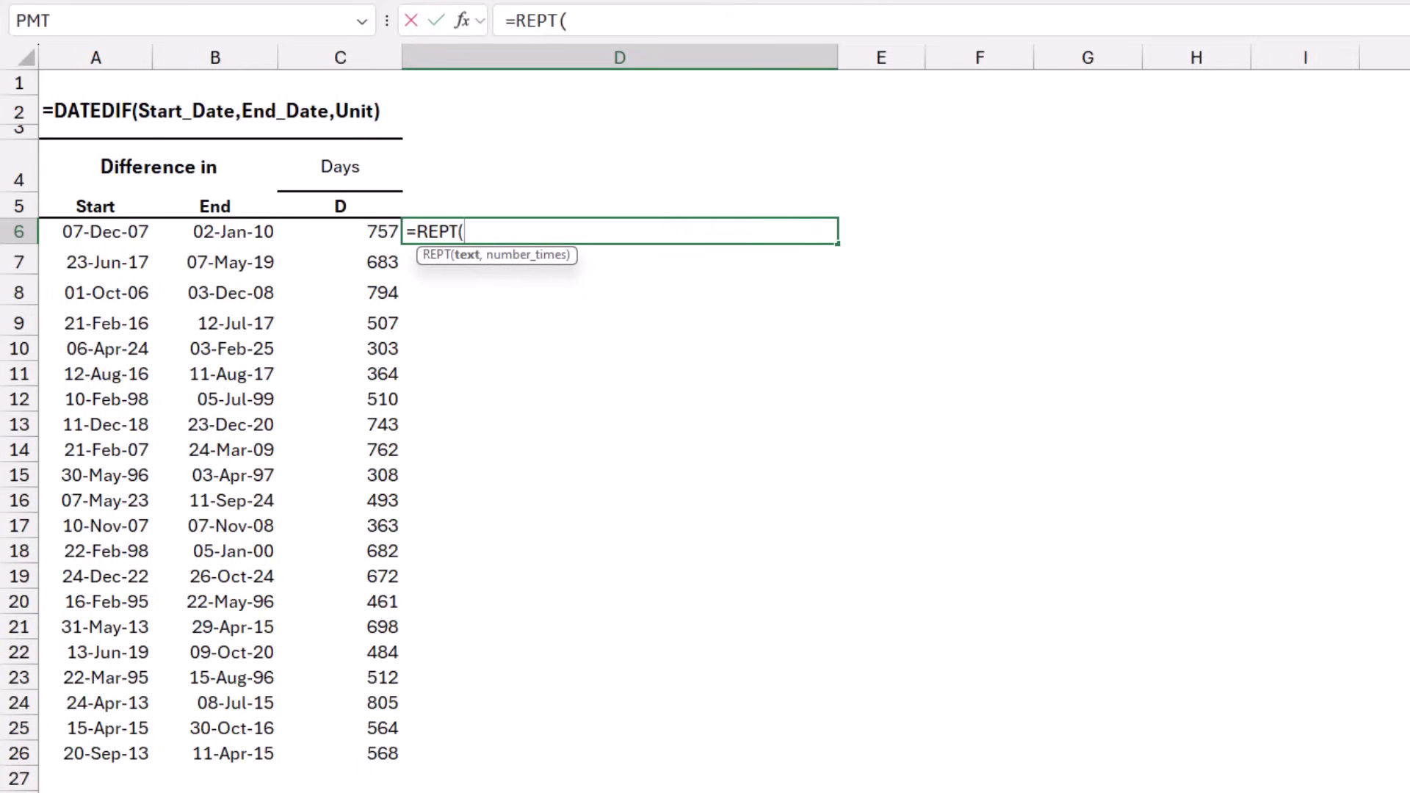
{"action": "type", "text": "\""}
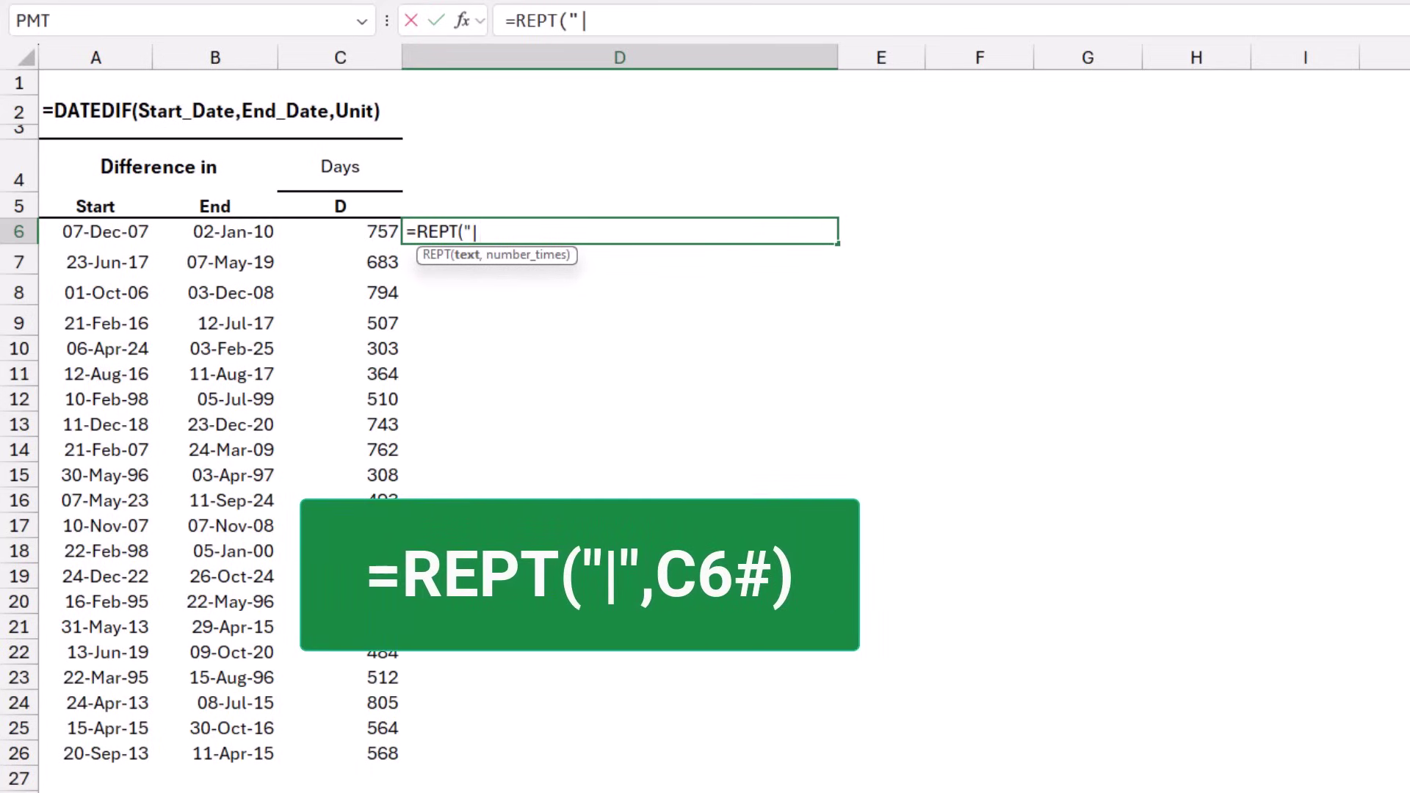
{"action": "type", "text": "|\","}
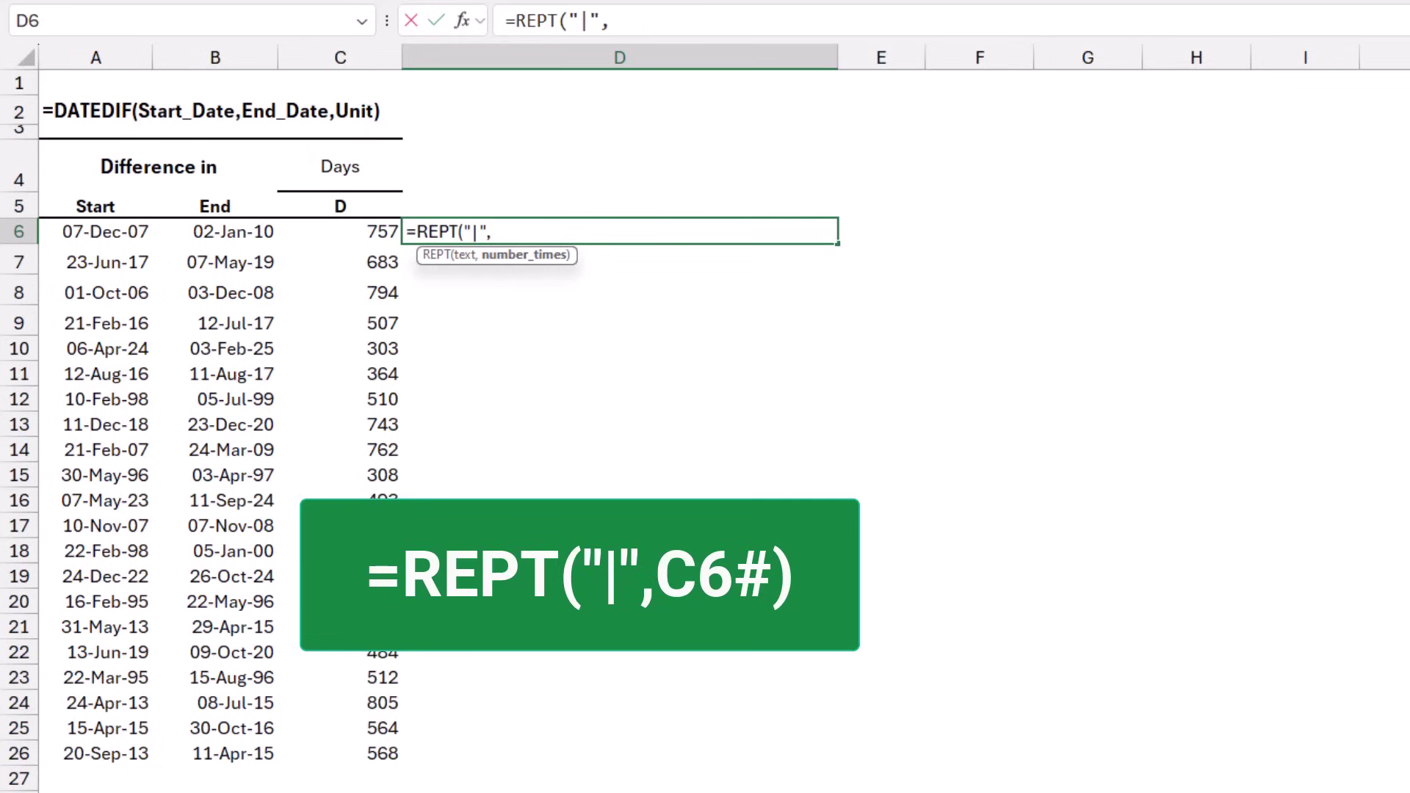
{"action": "key", "text": "Left"}
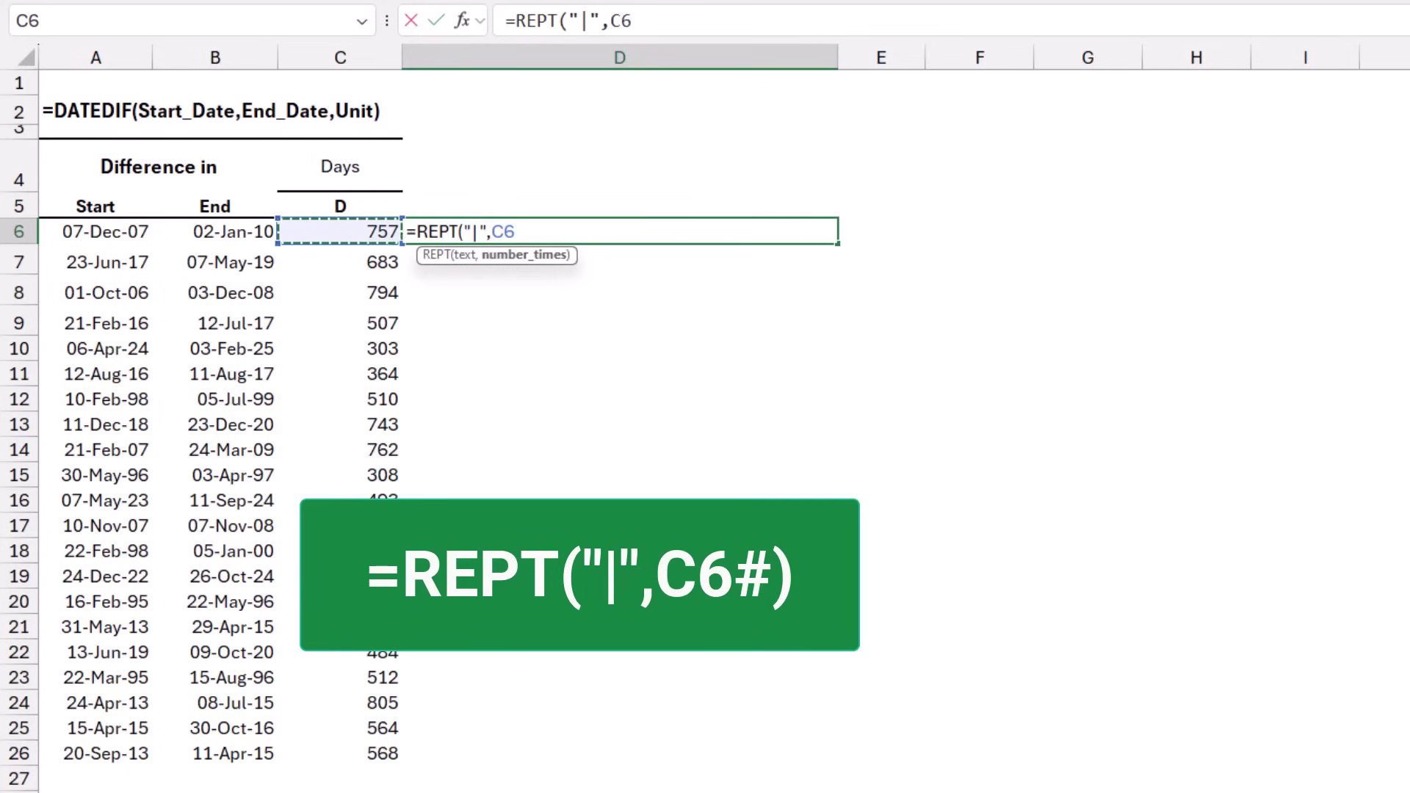
{"action": "type", "text": "#"}
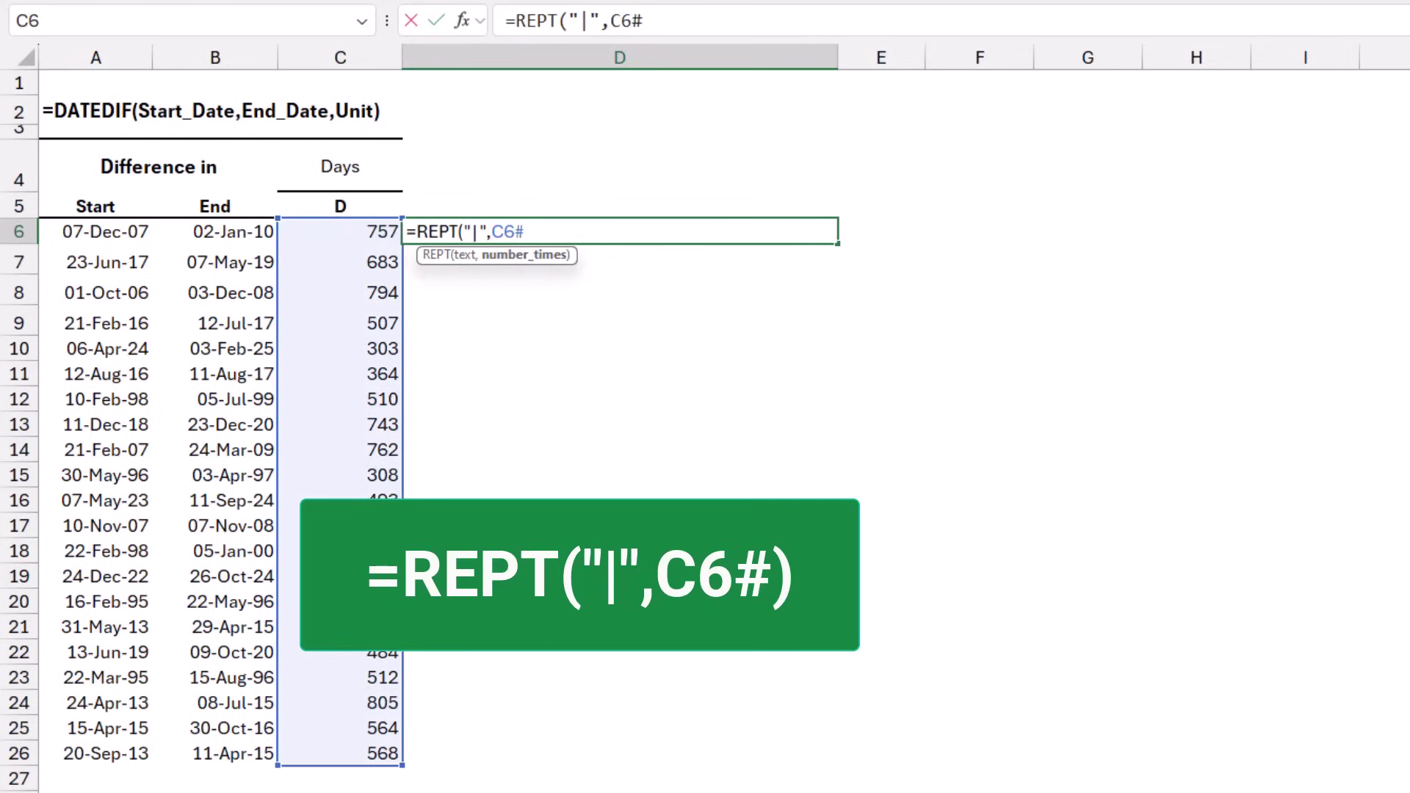
{"action": "type", "text": ")"}
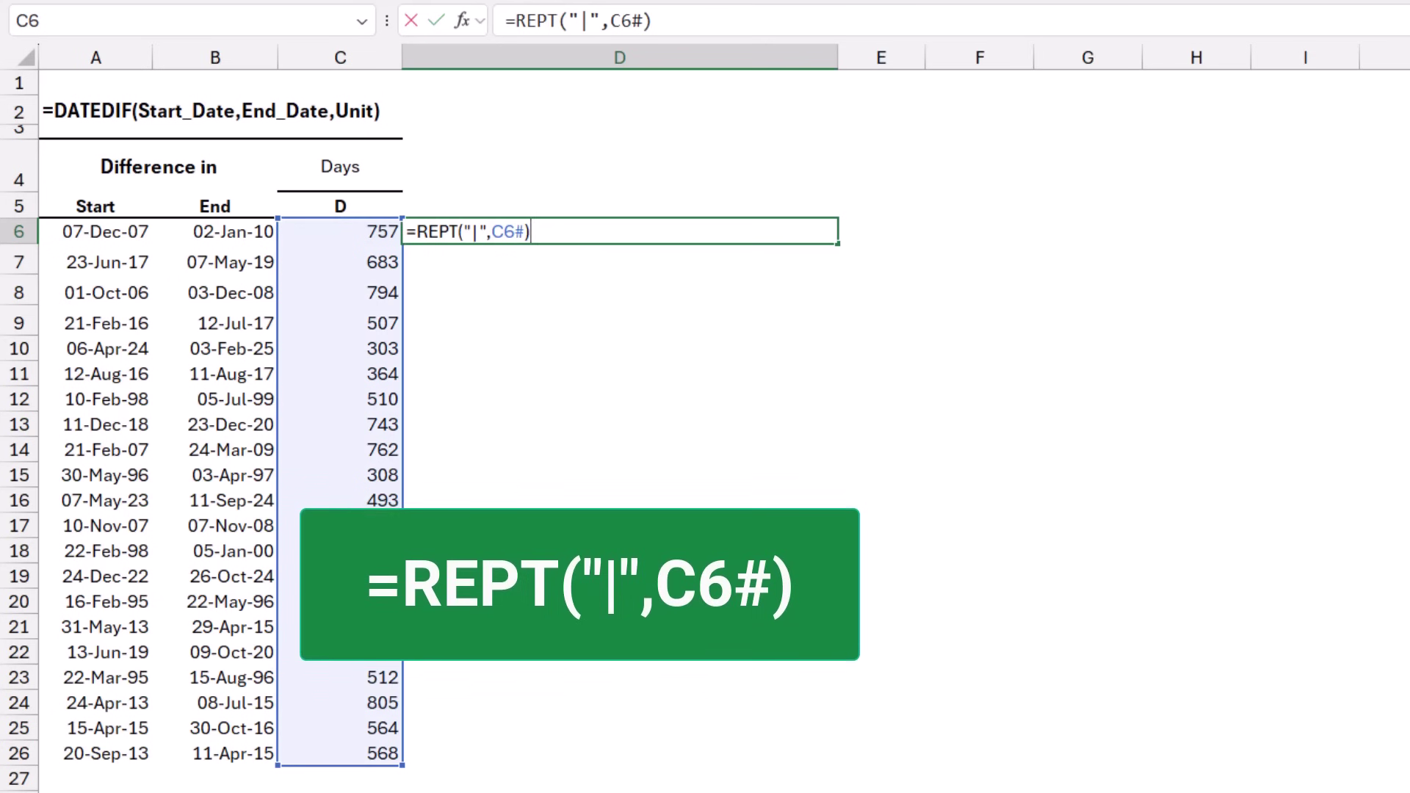
{"action": "key", "text": "Return"}
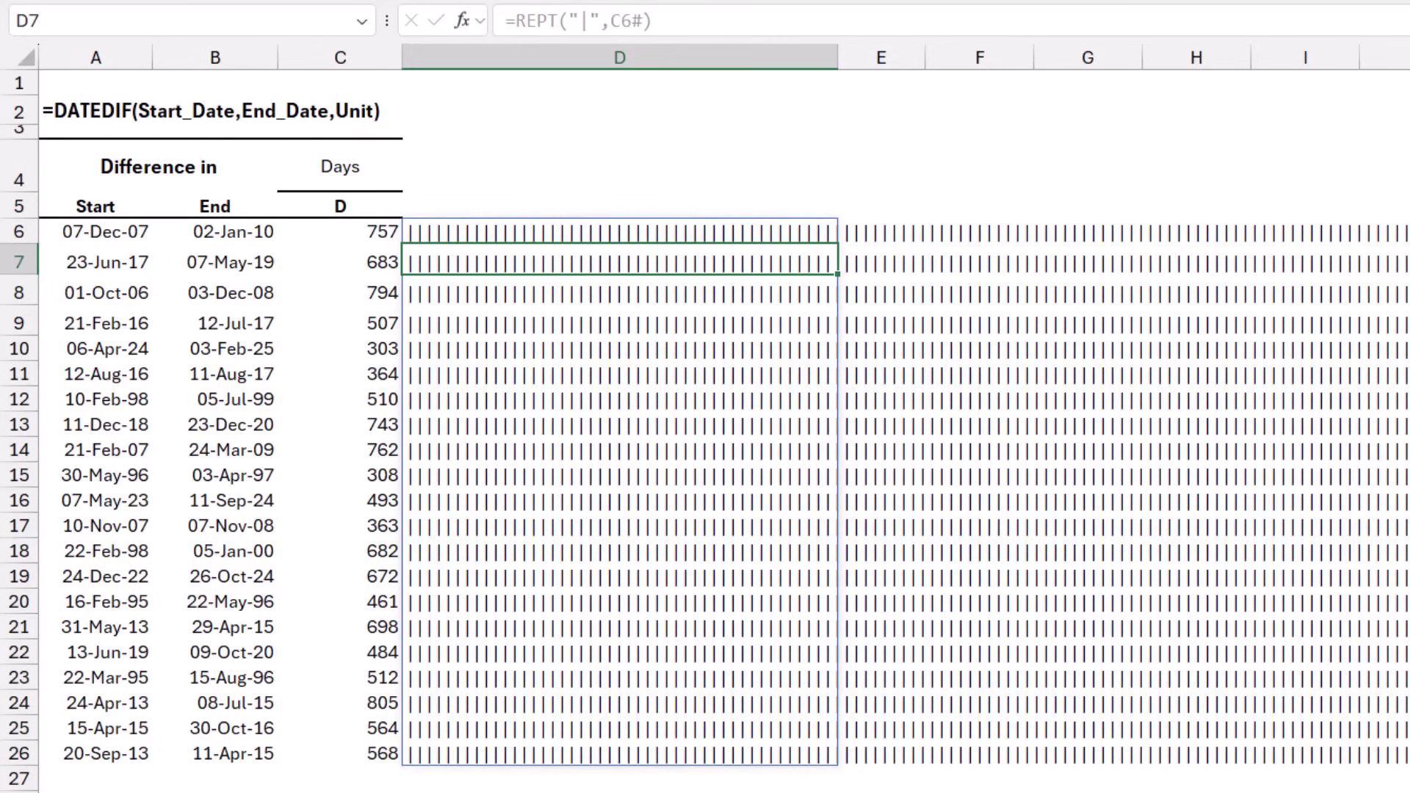
Divide the repeat count in D6 by 2 so the formula reads =REPT("|",C6#/2)
{"action": "key", "text": "Up"}
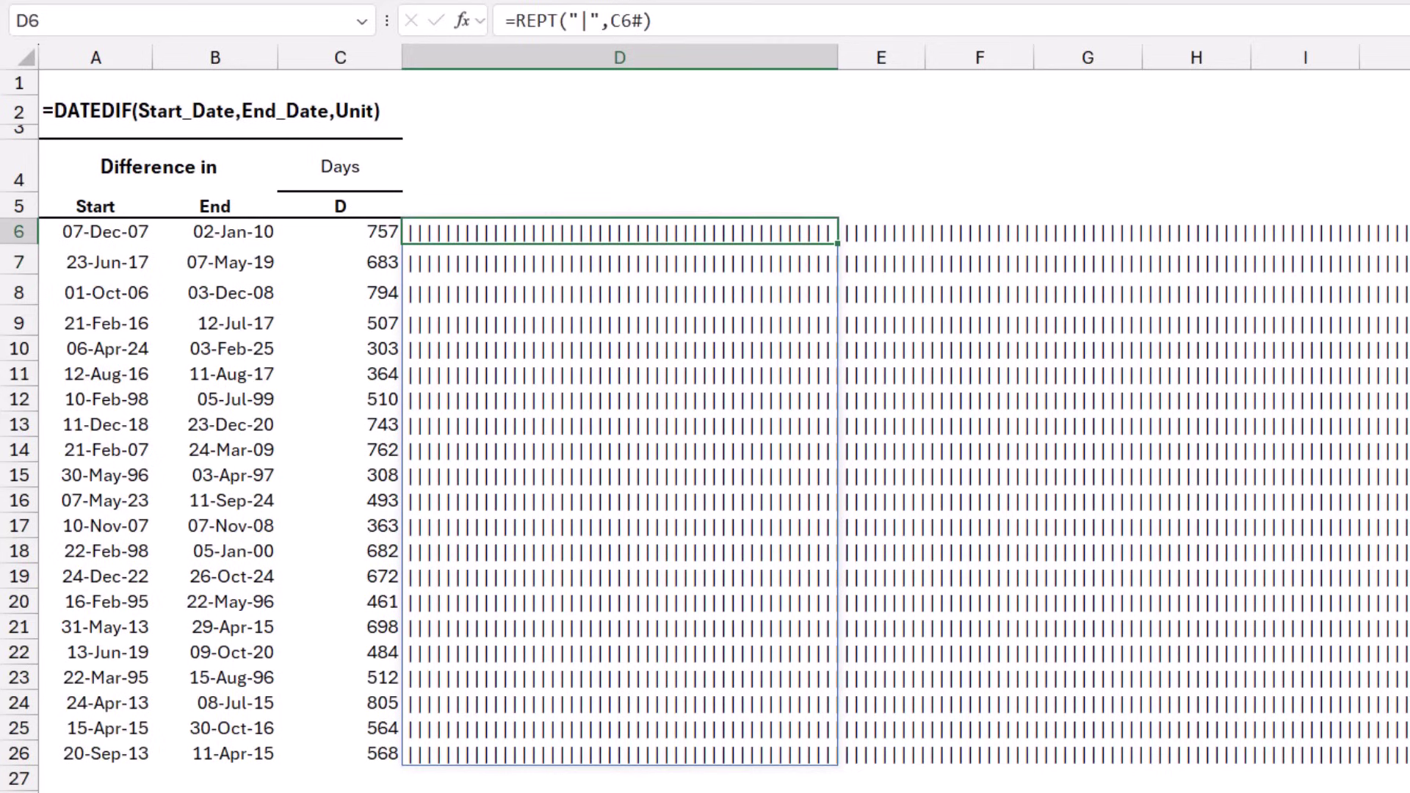
{"action": "key", "text": "F2"}
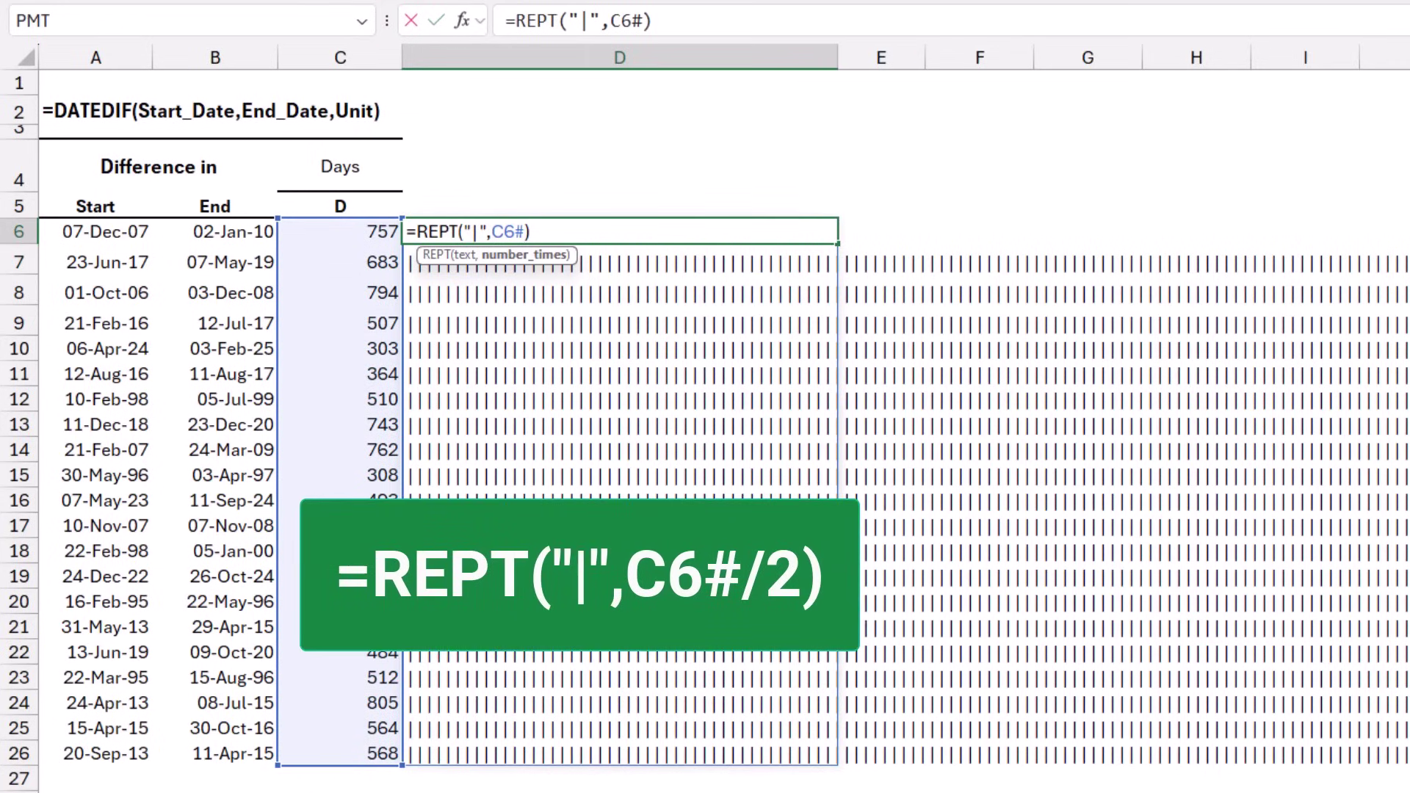
{"action": "type", "text": "/2"}
{"action": "key", "text": "Return"}
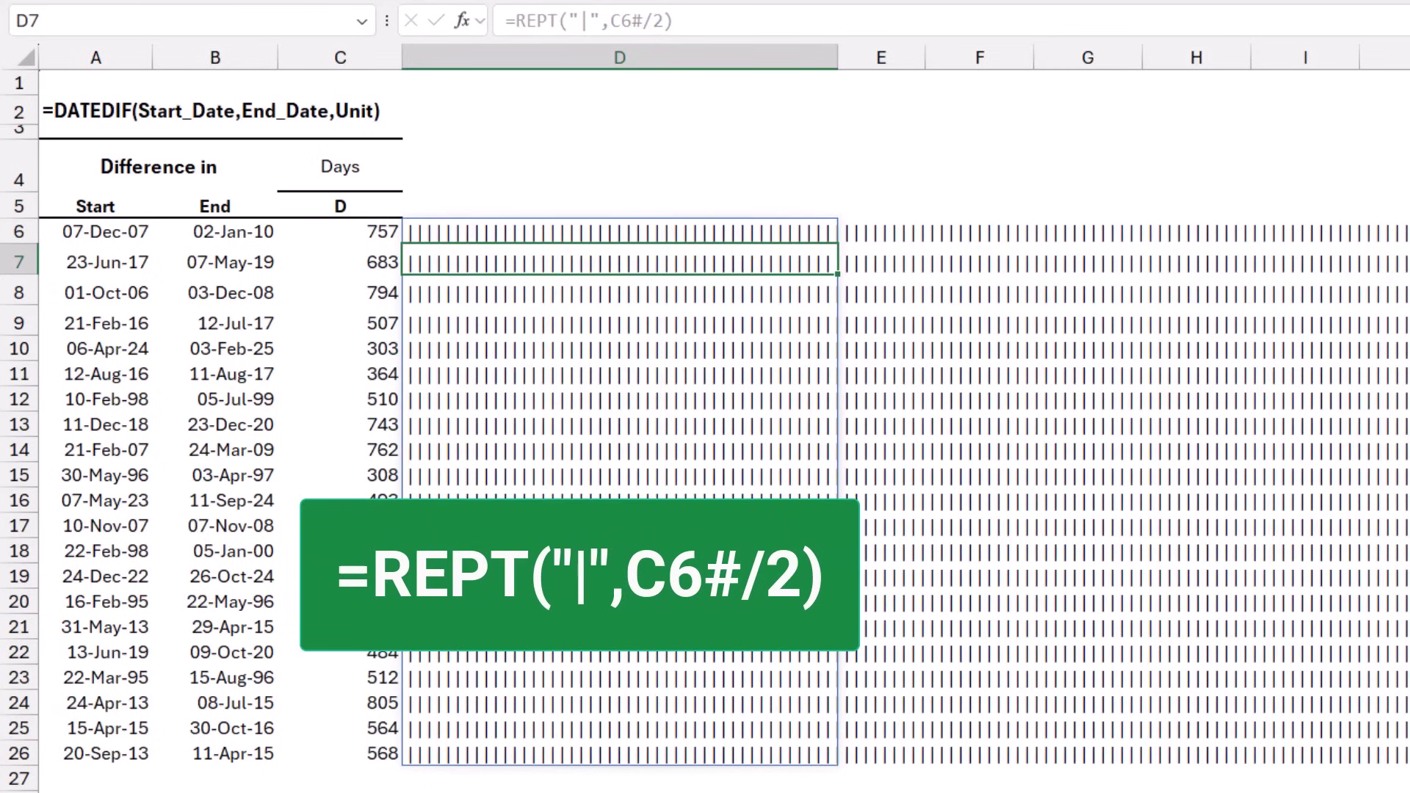
Apply the Playbill font to the spilled REPT results in column D, starting at D6
{"action": "key", "text": "Up"}
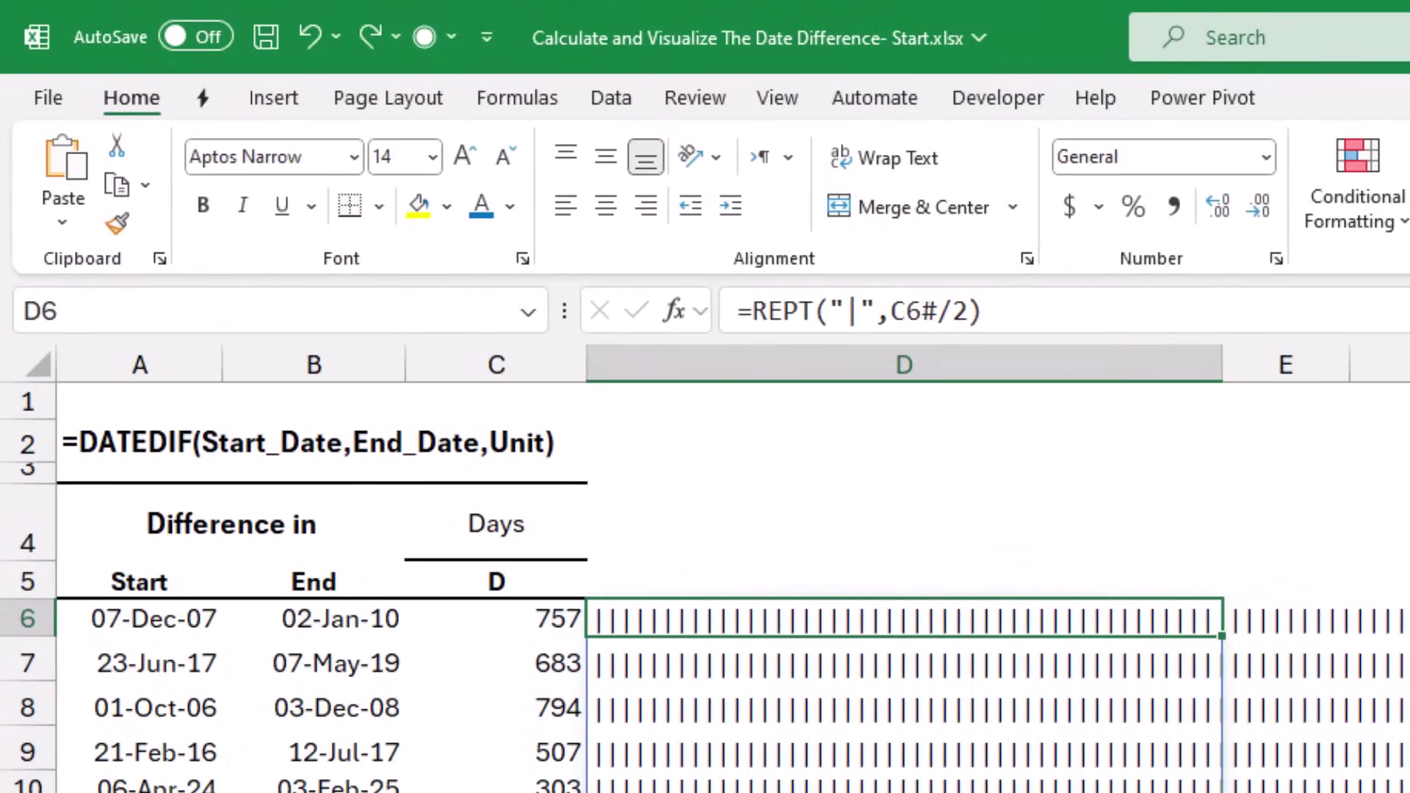
{"action": "key", "text": "shift+Down"}
{"action": "key", "text": "shift+Down"}
{"action": "key", "text": "shift+Down"}
{"action": "key", "text": "shift+Down"}
{"action": "key", "text": "shift+Down"}
{"action": "key", "text": "shift+Down"}
{"action": "key", "text": "shift+Down"}
{"action": "key", "text": "shift+Down"}
{"action": "key", "text": "shift+Down"}
{"action": "key", "text": "shift+Down"}
{"action": "key", "text": "shift+Down"}
{"action": "key", "text": "shift+Down"}
{"action": "key", "text": "shift+Down"}
{"action": "key", "text": "shift+Down"}
{"action": "key", "text": "shift+Down"}
{"action": "key", "text": "shift+Down"}
{"action": "key", "text": "shift+Down"}
{"action": "key", "text": "shift+Down"}
{"action": "key", "text": "shift+Down"}
{"action": "key", "text": "shift+Down"}
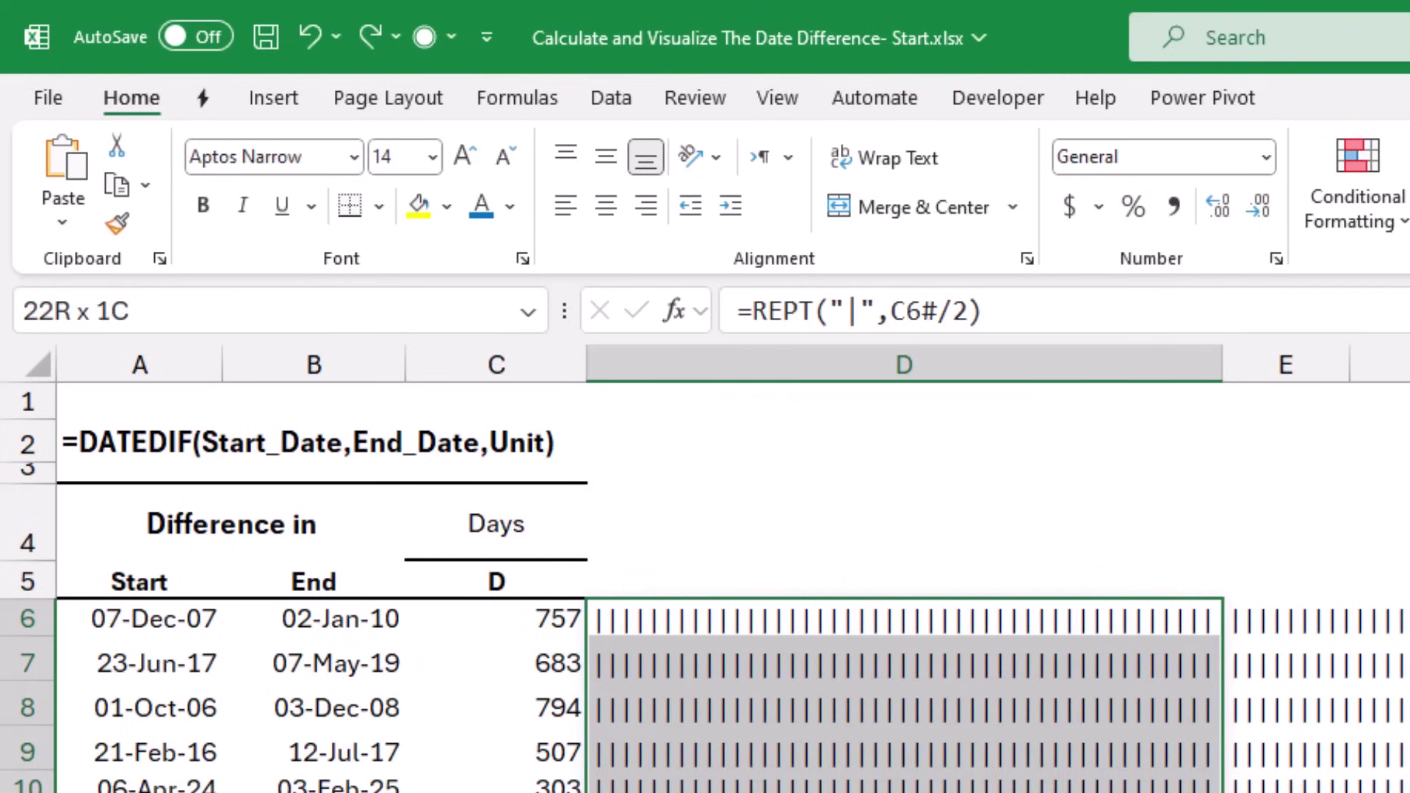
{"action": "left_click", "coordinate": [257, 157]}
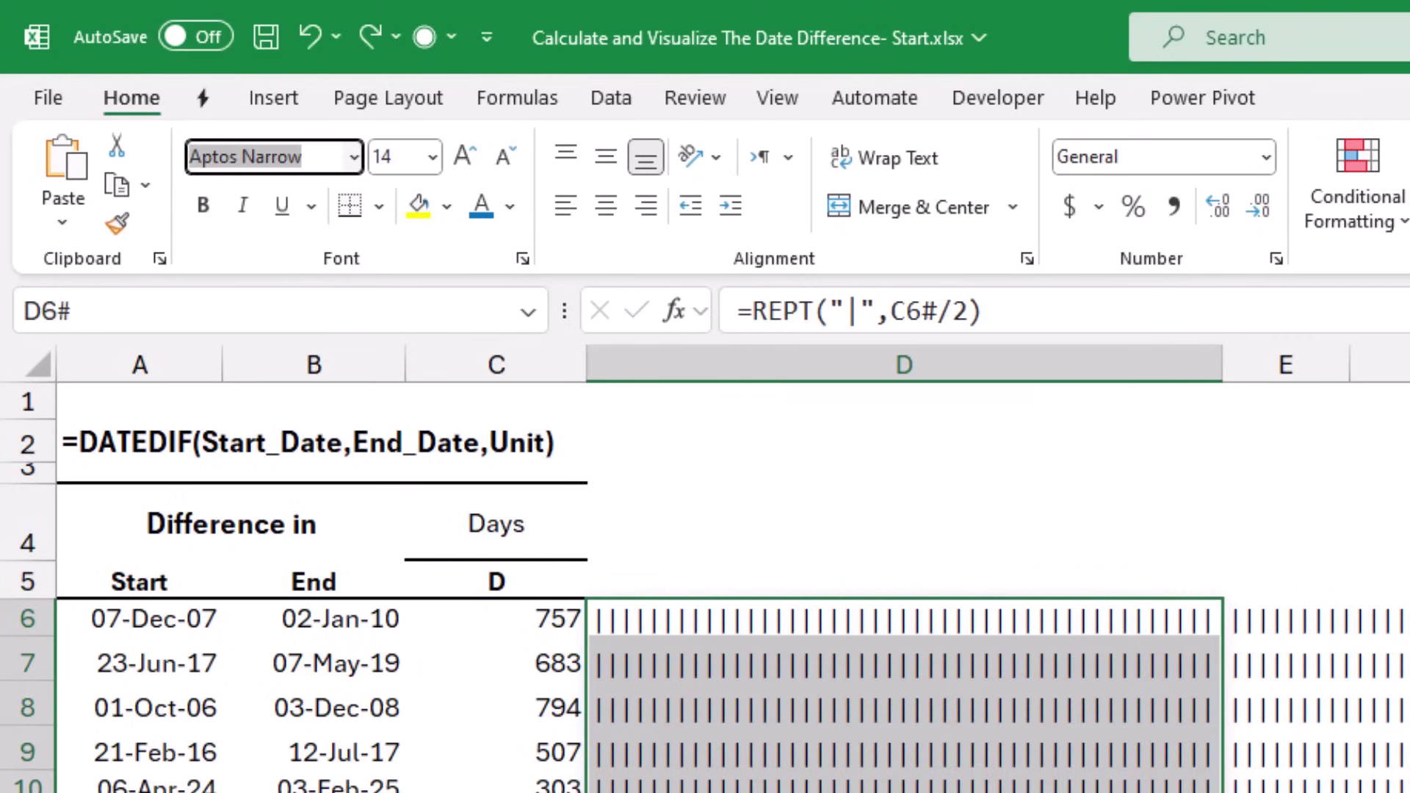
{"action": "type", "text": "Playbill"}
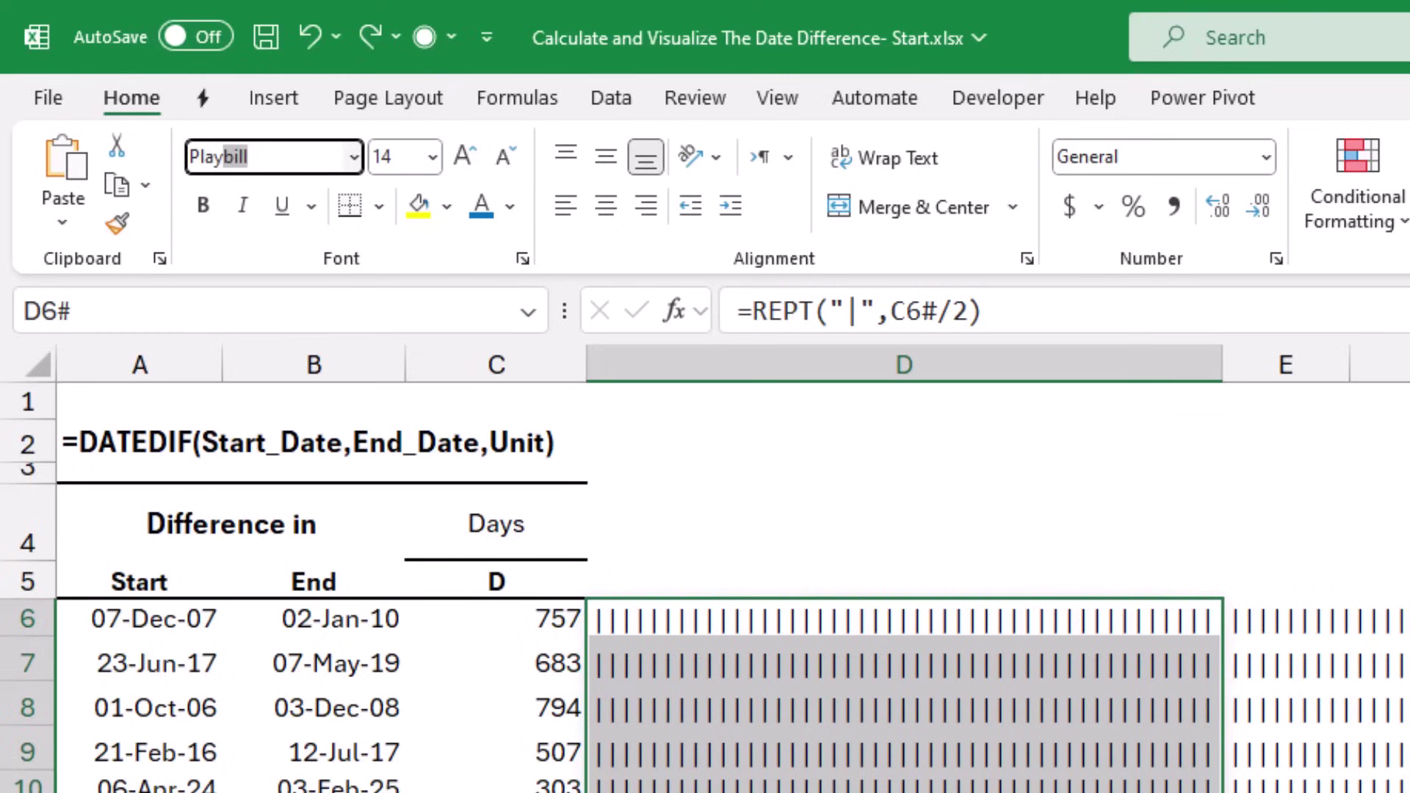
{"action": "key", "text": "Return"}
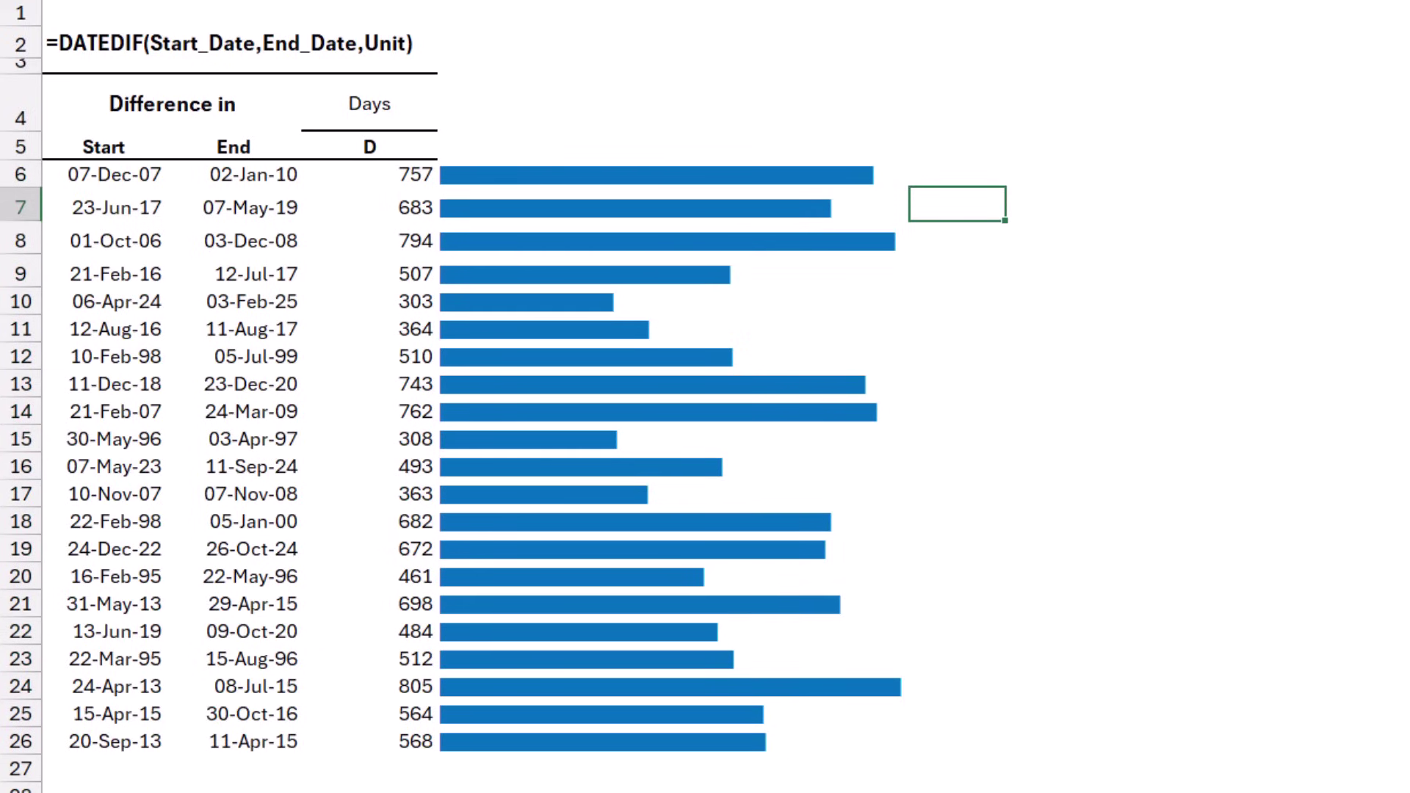
{"action": "left_click", "coordinate": [673, 175]}
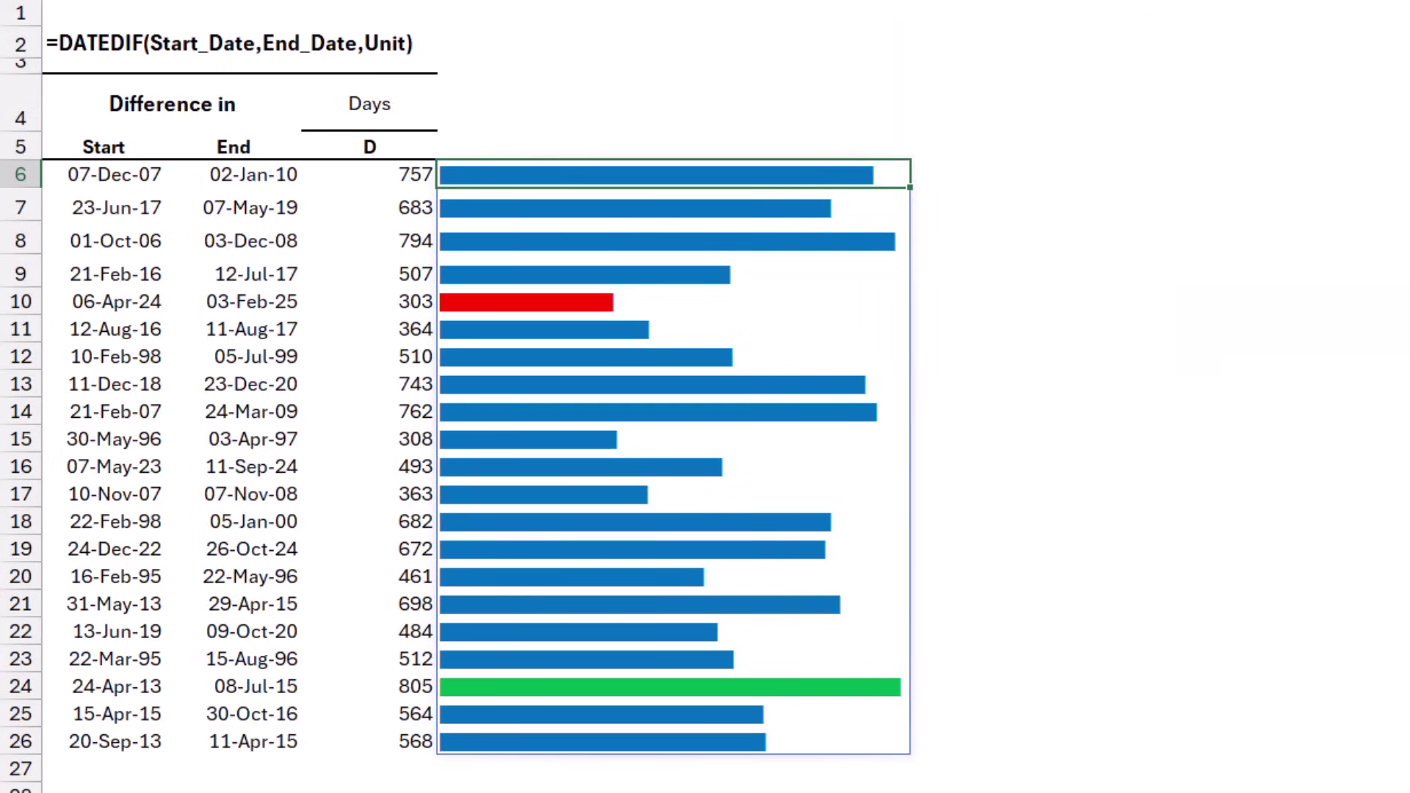
{"action": "left_click", "coordinate": [369, 147]}
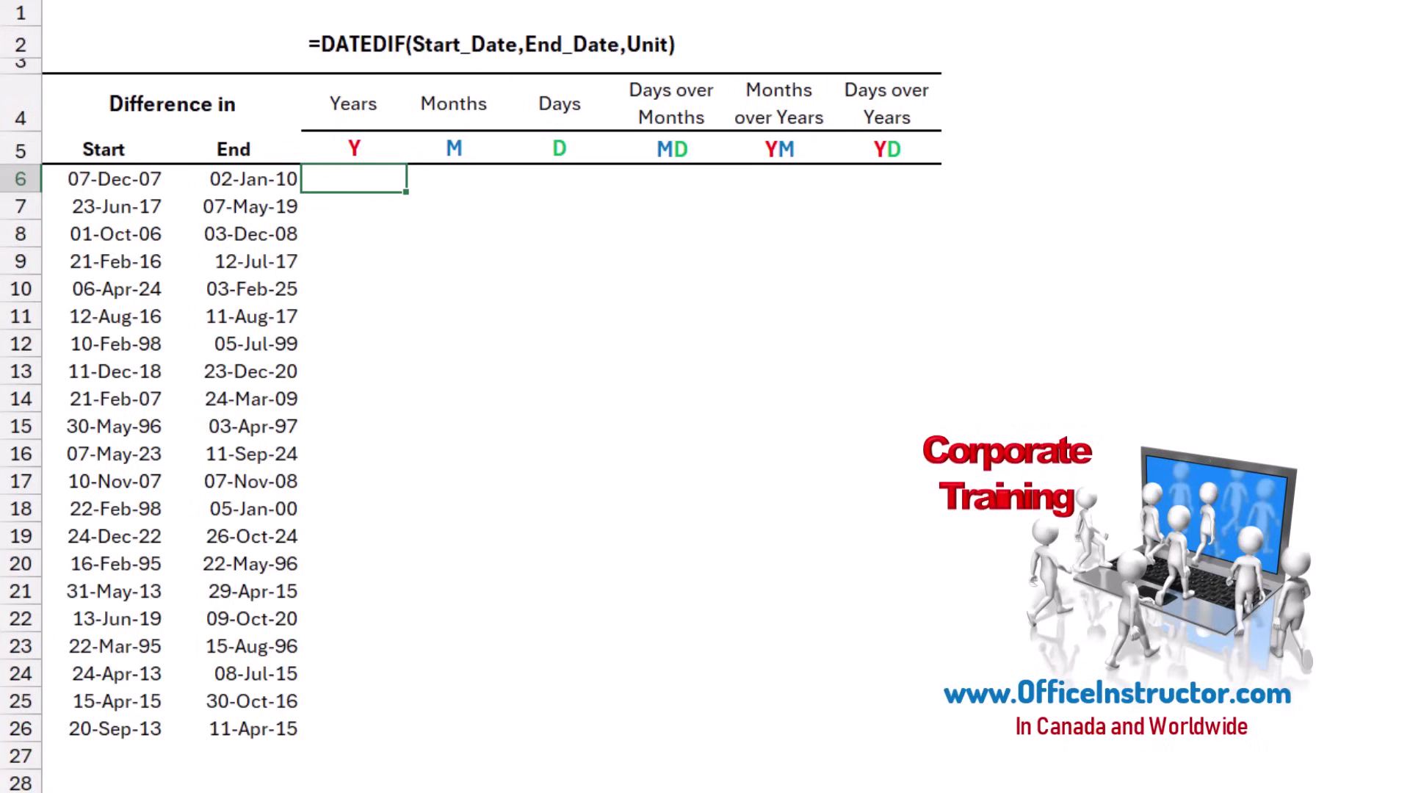
Enter =DATEDIF(A6:A26,B6:B26,Units) in C6, with Units covering the unit codes Y to YD in row 5
{"action": "type", "text": "=datedif("}
{"action": "left_click_drag", "start_coordinate": [111, 179], "coordinate": [166, 735]}
{"action": "type", "text": ","}
{"action": "left_click_drag", "start_coordinate": [249, 179], "coordinate": [294, 734]}
{"action": "type", "text": ","}
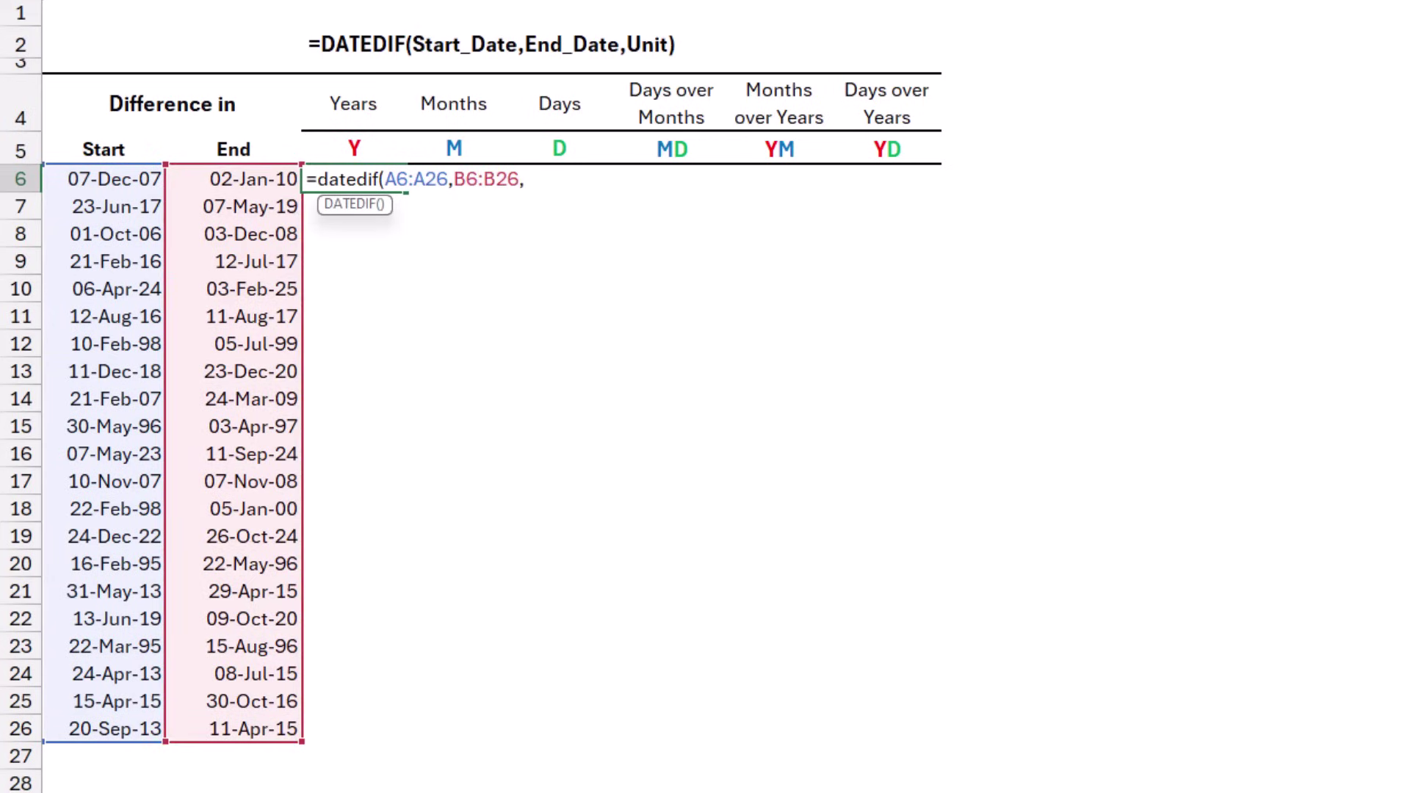
{"action": "left_click_drag", "start_coordinate": [353, 149], "coordinate": [940, 150]}
{"action": "type", "text": ")"}
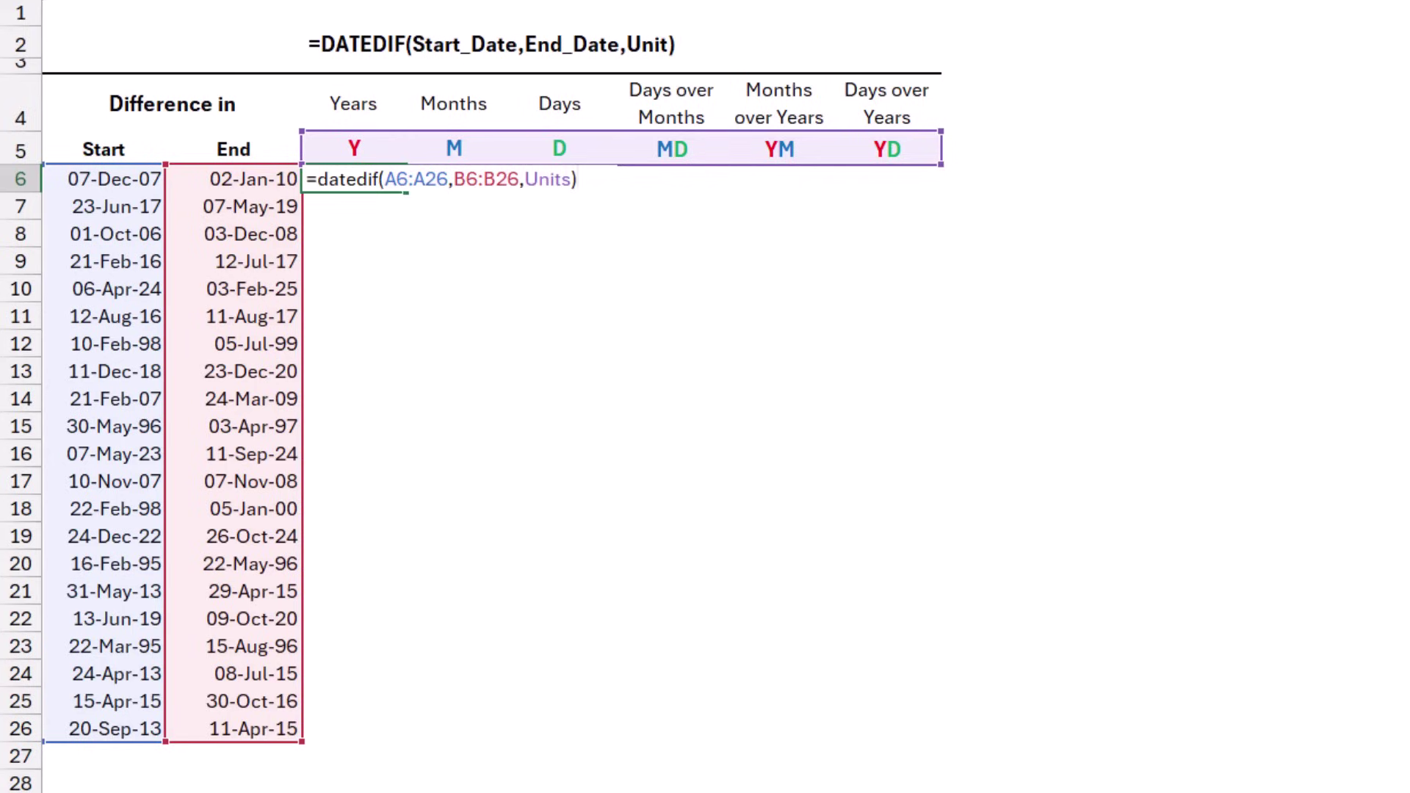
{"action": "key", "text": "Return"}
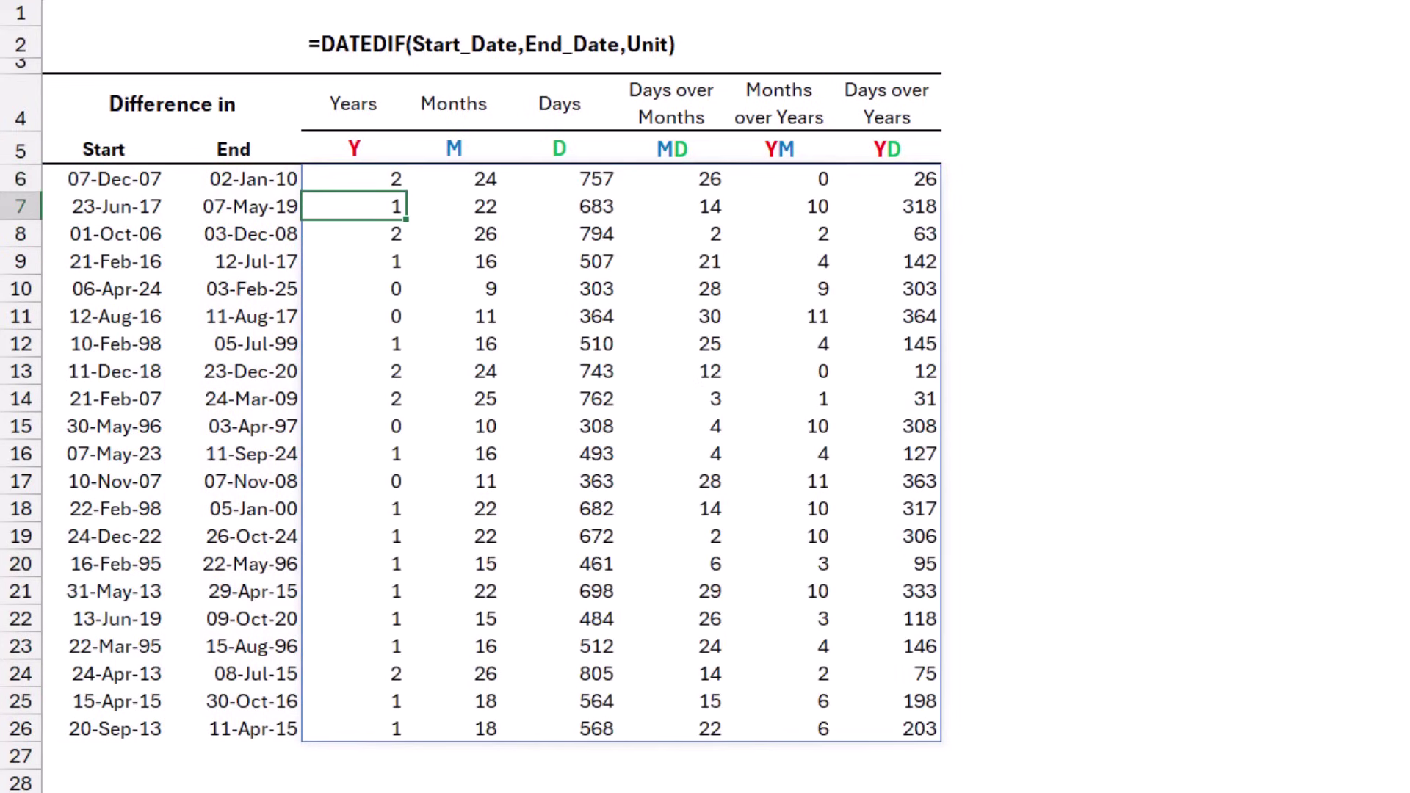